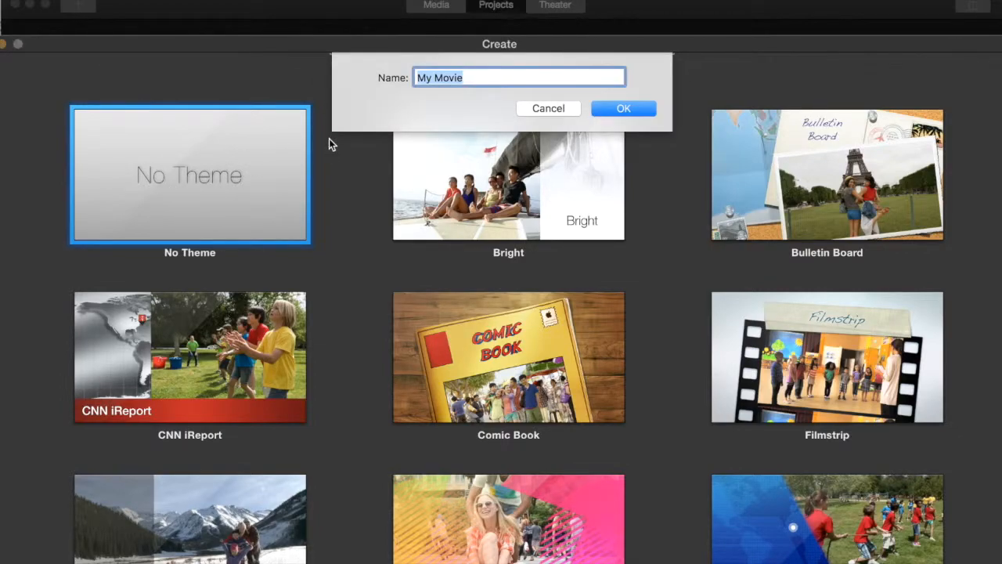
- Name the new movie project Instructional Video
text(Instructional Video)
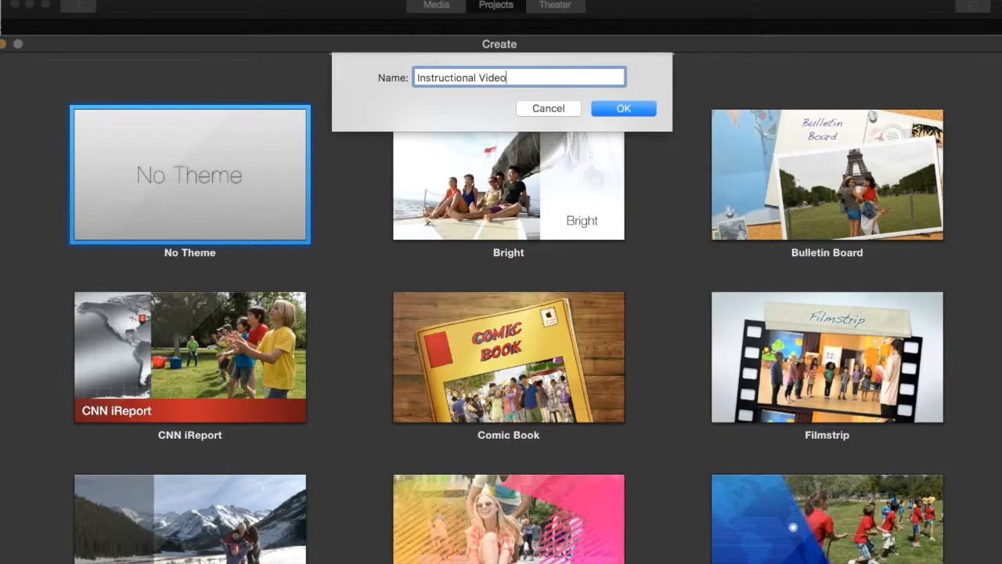
key(Return)
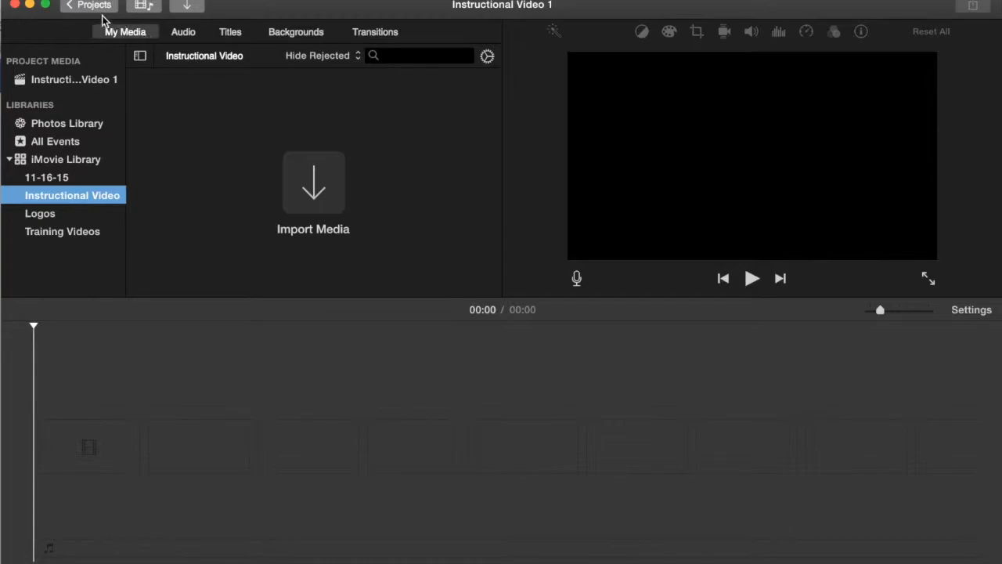
- Import the Video and Audio.m4a files from the Desktop into the Instructional Video event
click(39, 0)
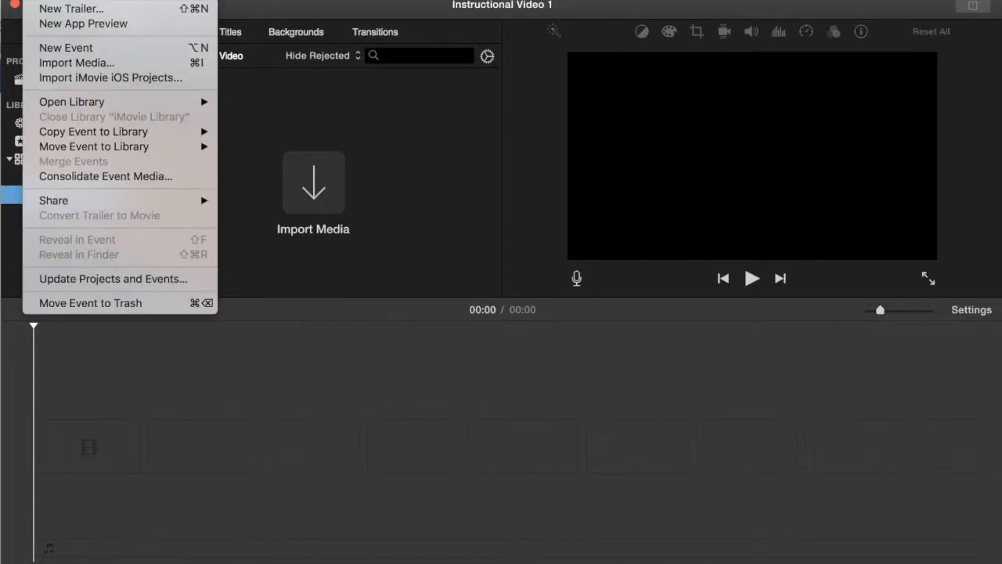
click(78, 64)
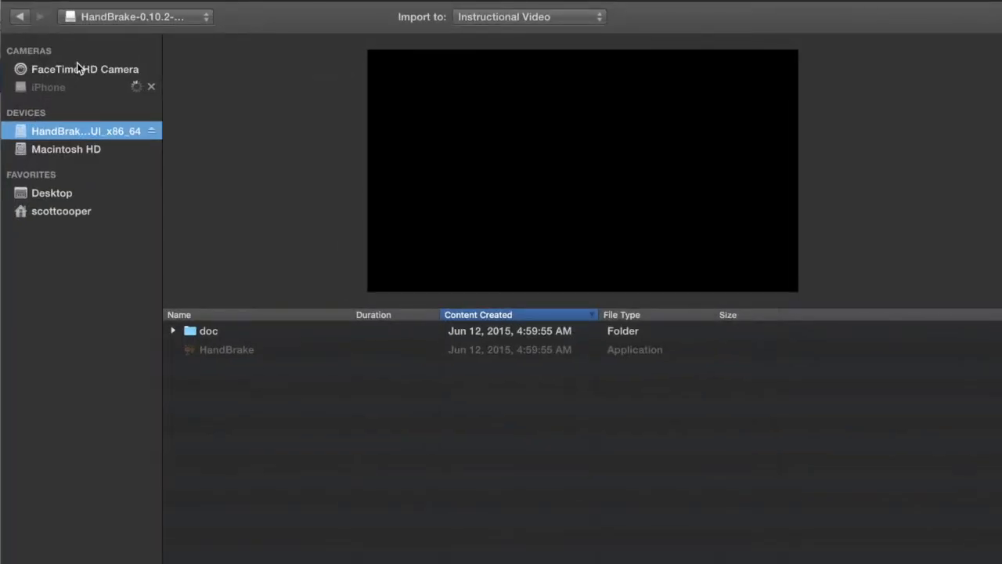
click(69, 204)
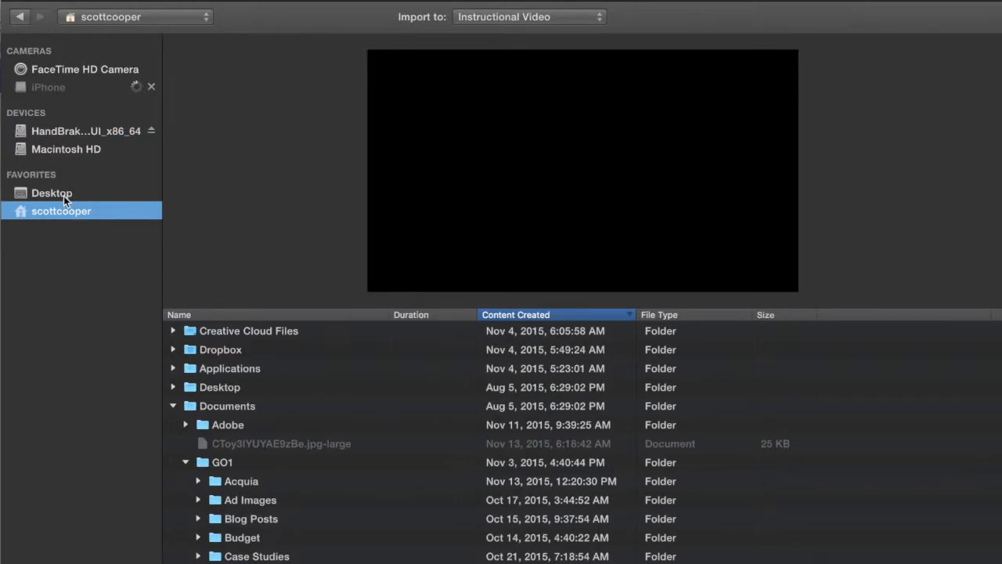
click(43, 193)
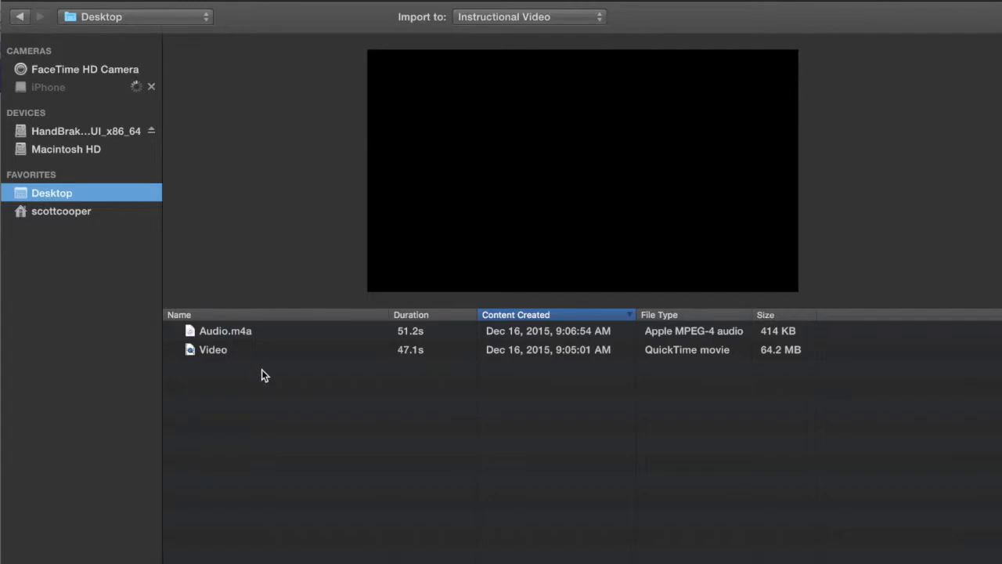
click(219, 351)
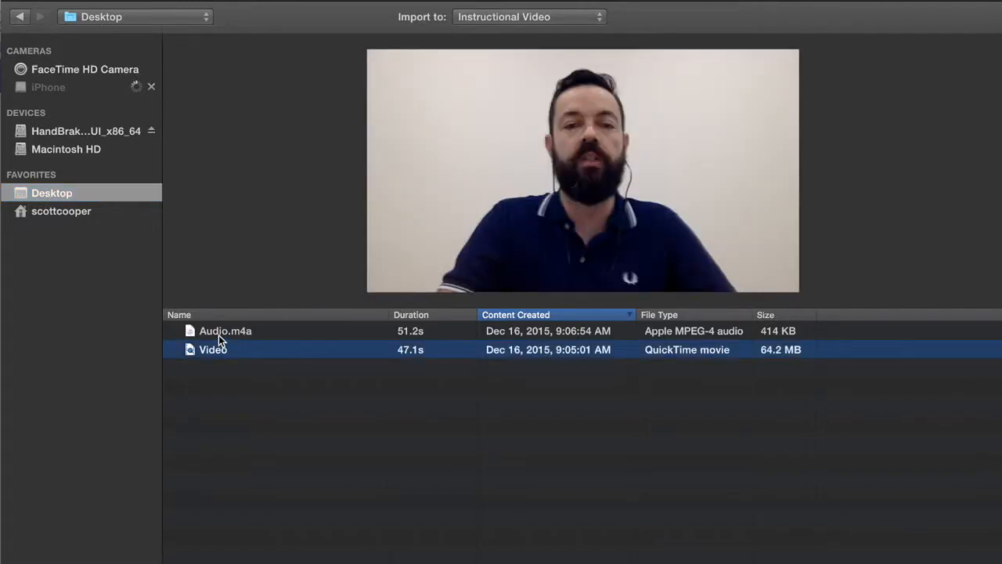
shift+click(218, 335)
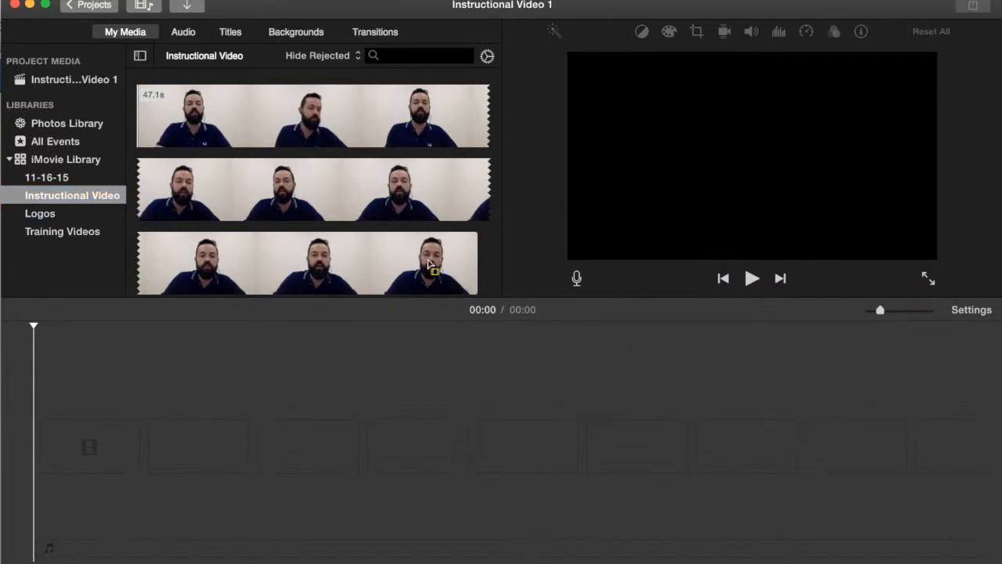
- Add the whole video clip to the start of the project timeline
click(235, 132)
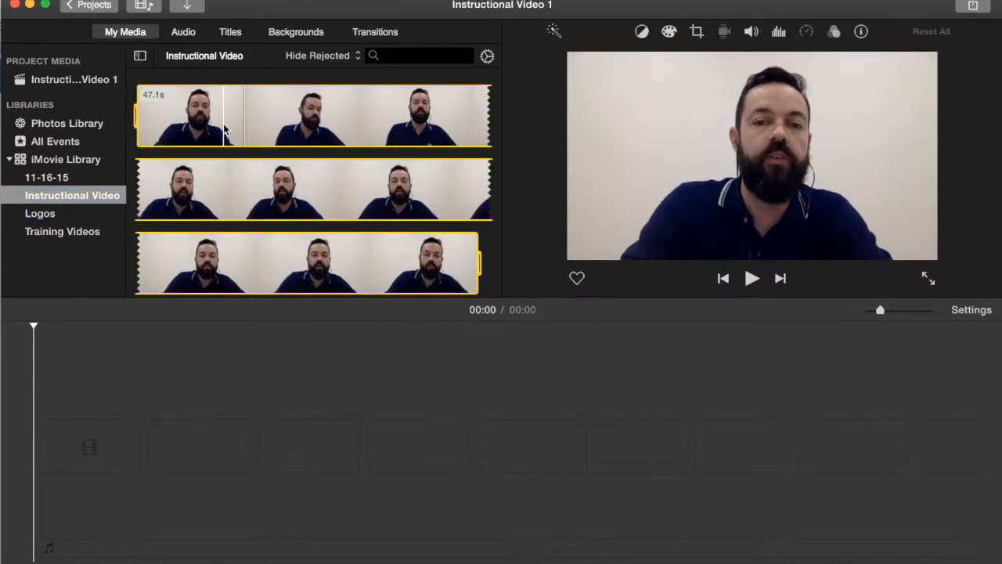
drag(225, 132, 195, 353)
drag(122, 412, 79, 440)
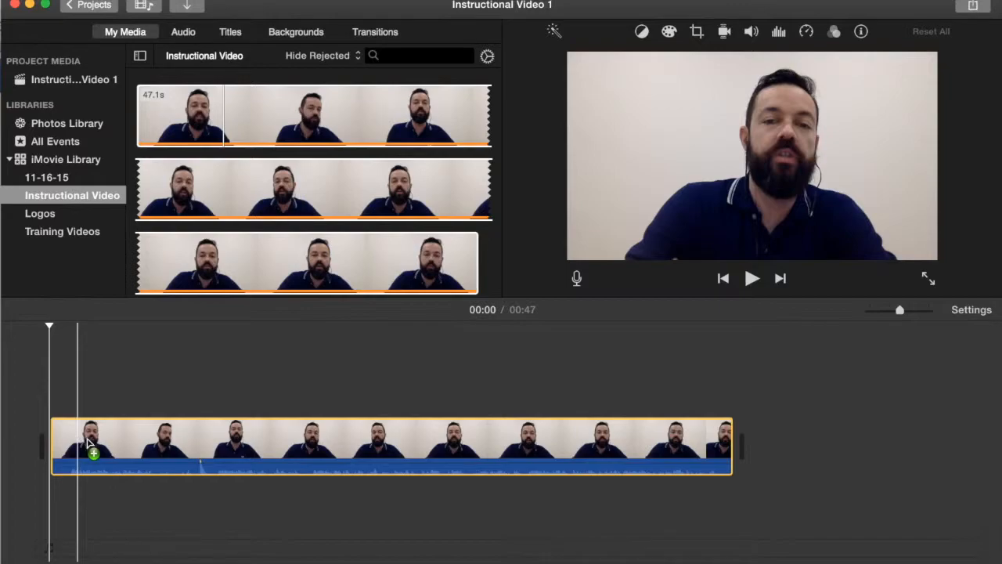
- Play back the video clip in the timeline to review it
click(158, 448)
click(184, 443)
key(space)
key(space)
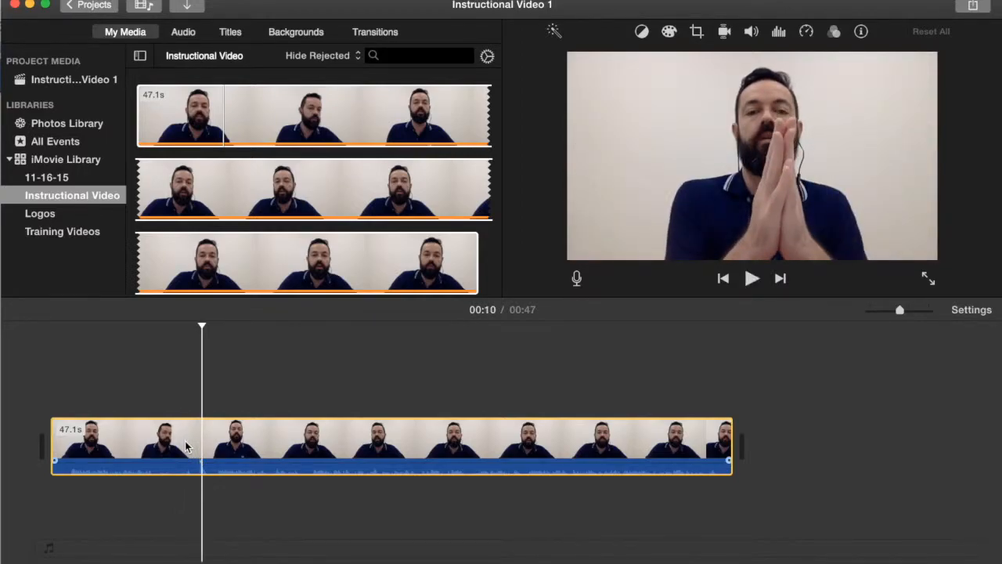
click(188, 395)
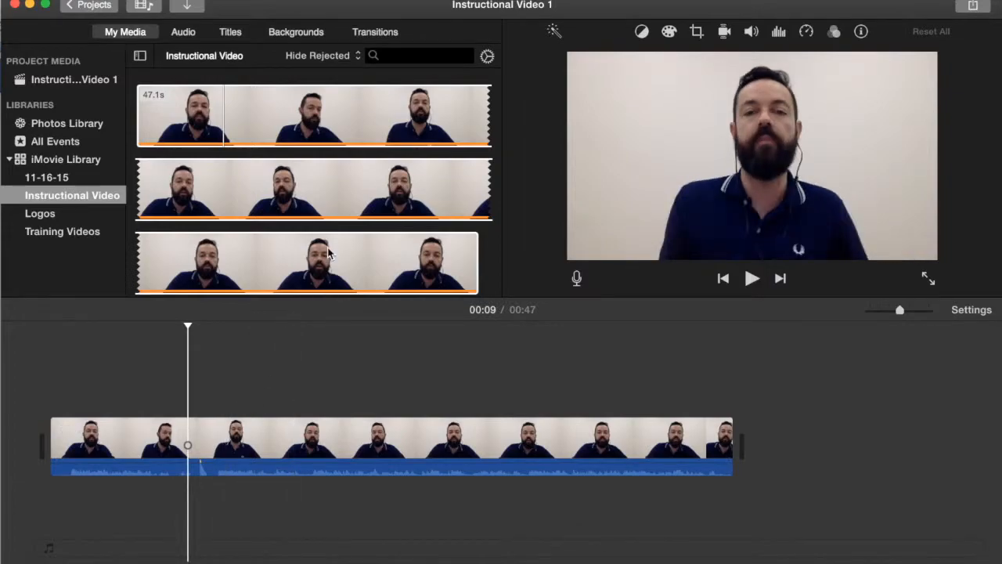
- Add the Audio.m4a clip to the timeline beneath the video clip
scroll(329, 176, down, 3)
scroll(328, 177, down, 3)
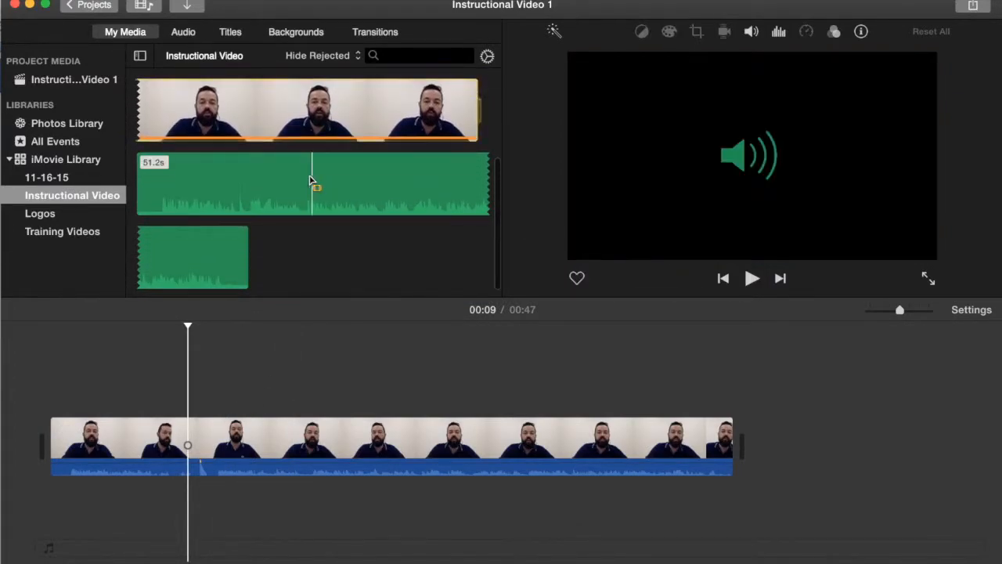
drag(225, 184, 49, 528)
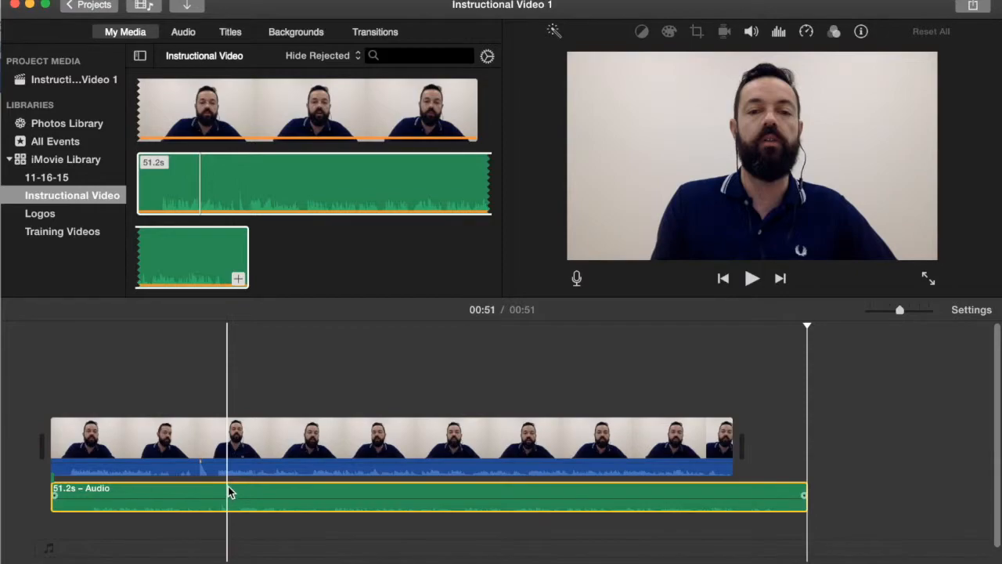
- Shift the audio clip earlier to line it up with the video's sound
click(201, 382)
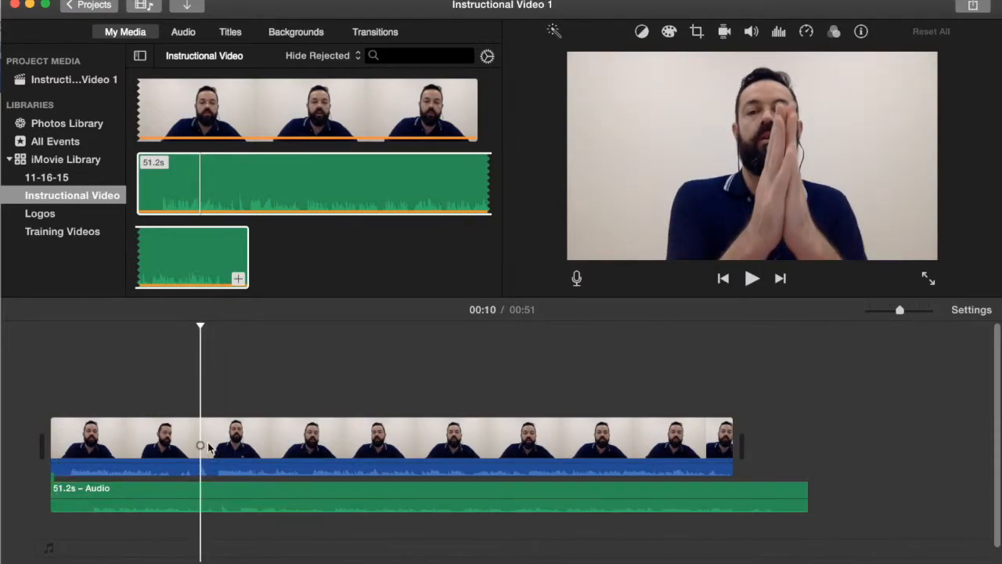
click(224, 488)
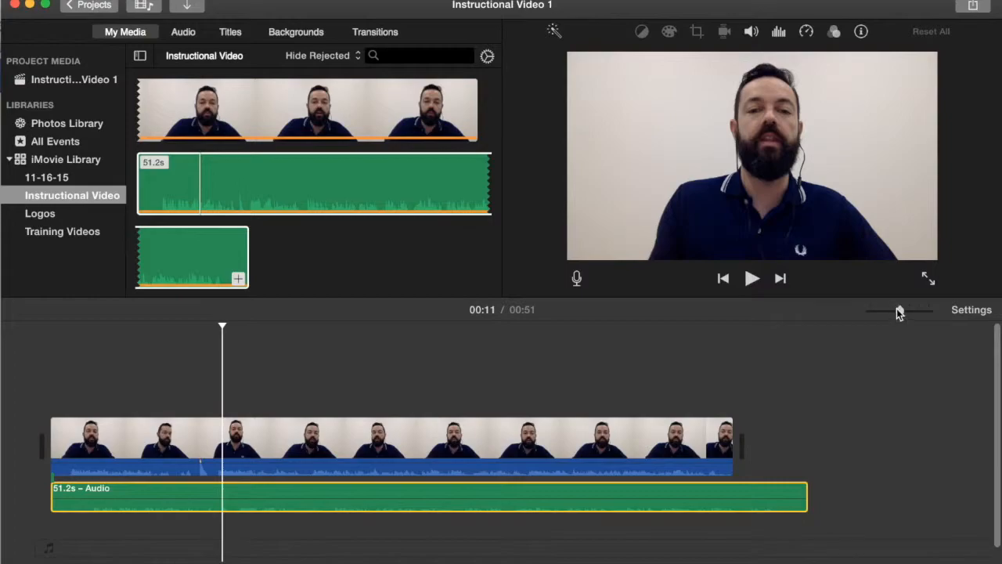
drag(903, 313, 920, 311)
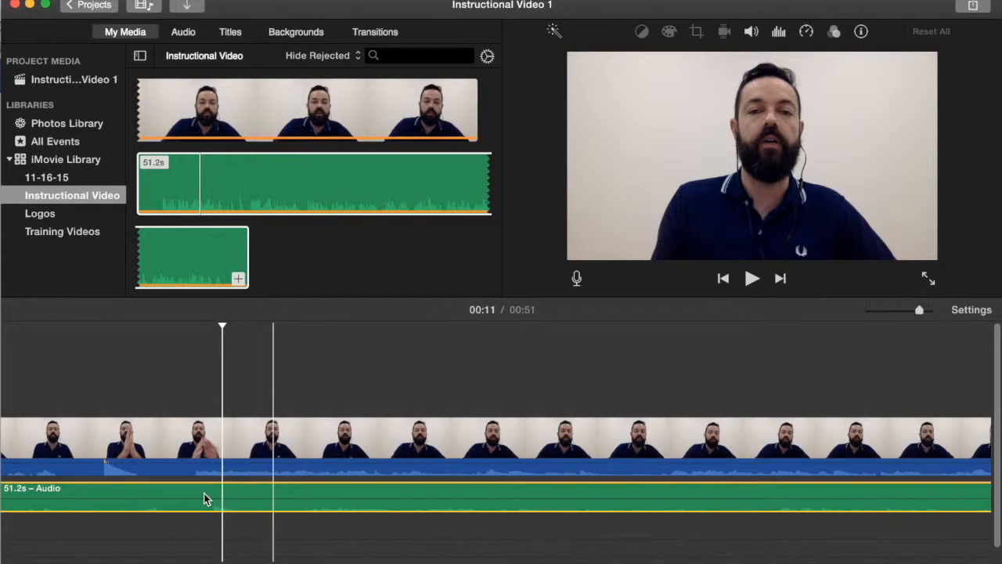
drag(186, 490, 118, 499)
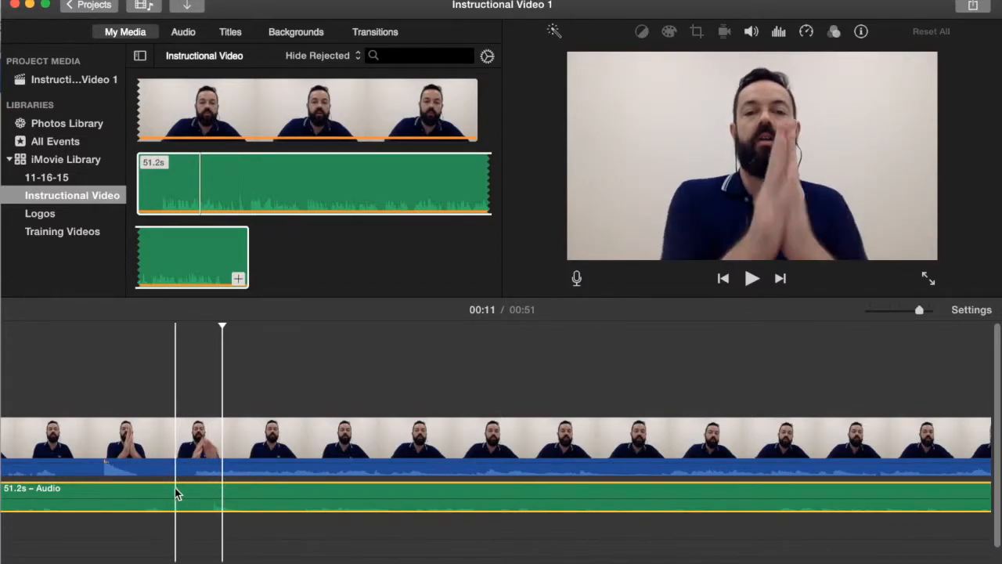
- Trim the start of the audio clip and reposition it so it syncs with the video
click(143, 440)
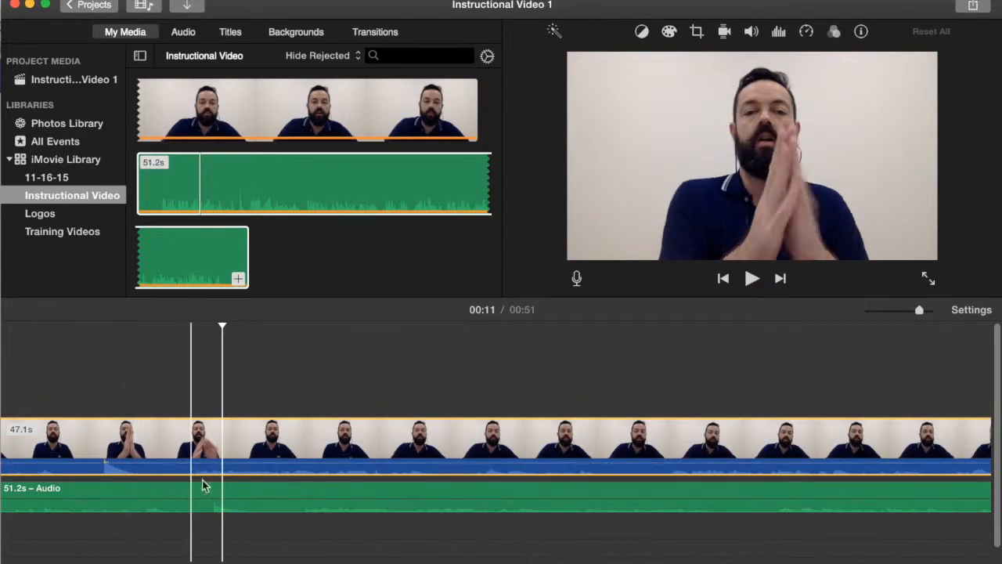
scroll(192, 492, left, 10)
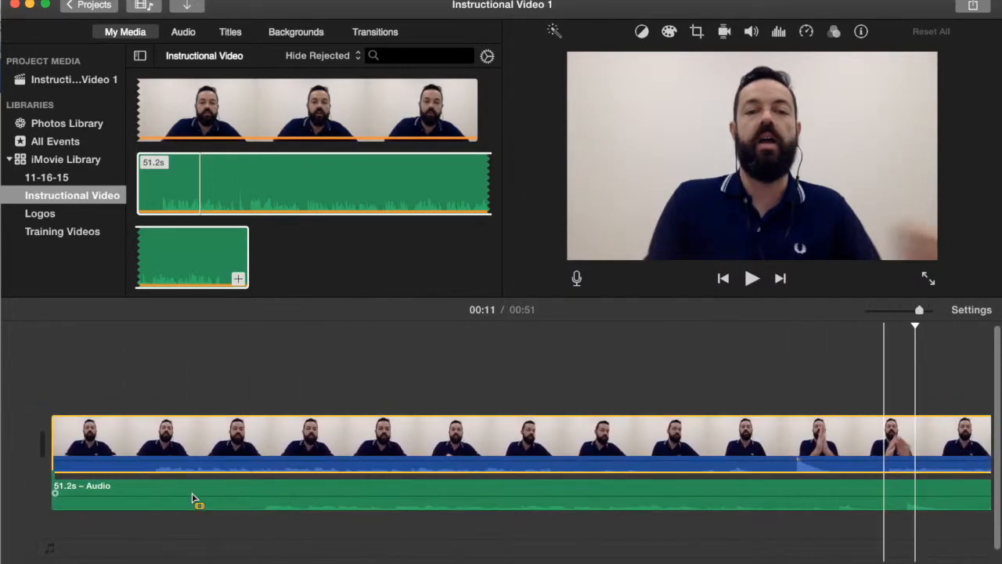
drag(53, 510, 232, 495)
click(486, 483)
drag(526, 487, 419, 486)
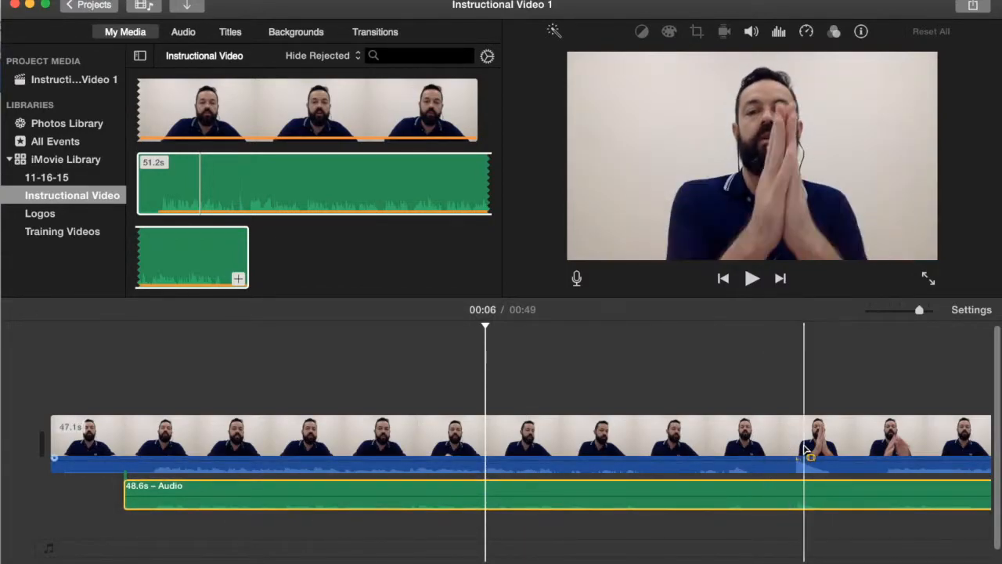
- Play the timeline to check the sync between video and audio
click(769, 388)
key(space)
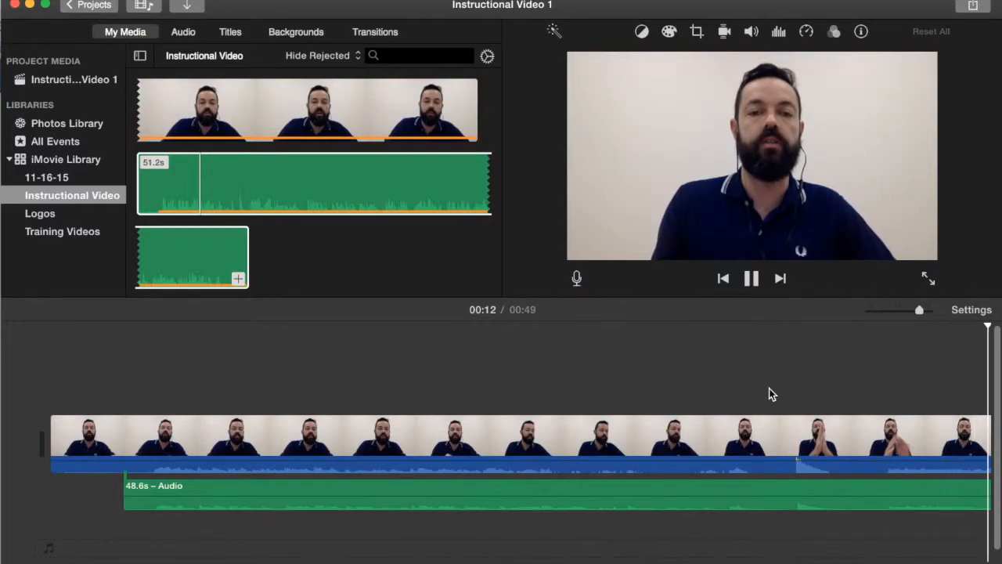
key(space)
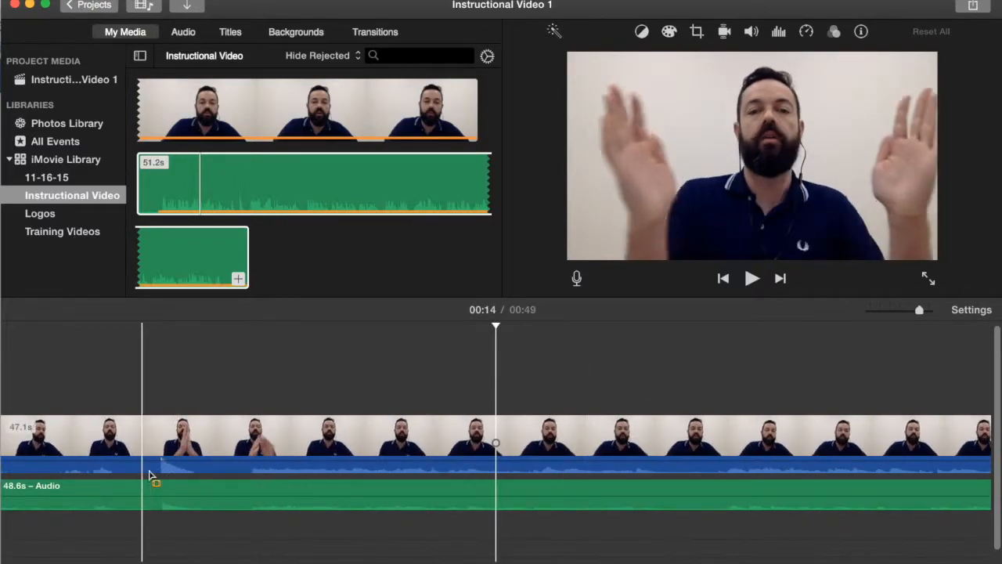
click(203, 465)
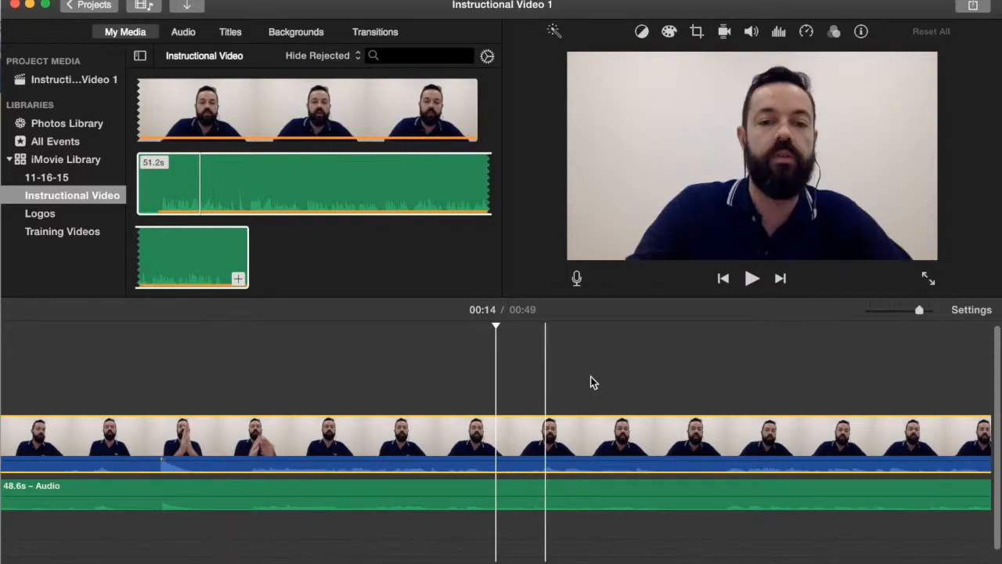
- Adjust the volume level of the separate audio clip
drag(919, 311, 898, 312)
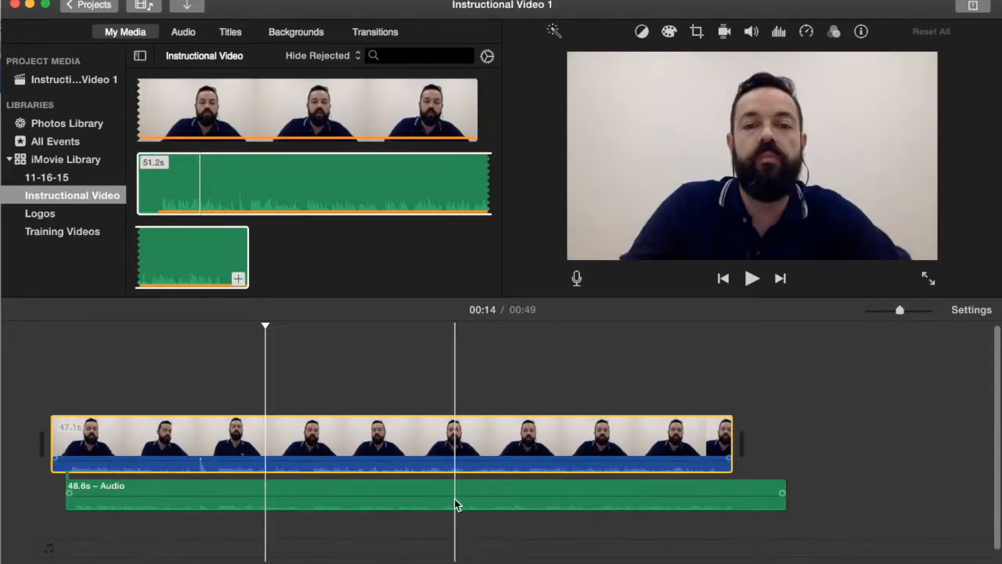
click(454, 501)
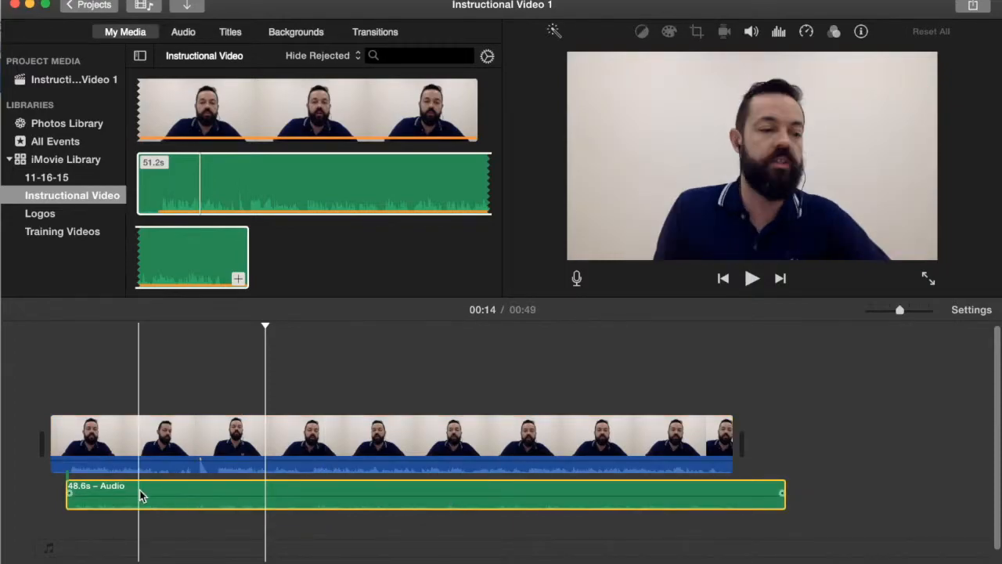
mouse_move(144, 501)
mouse_down()
mouse_move(145, 483)
mouse_move(143, 507)
mouse_up()
key(Home)
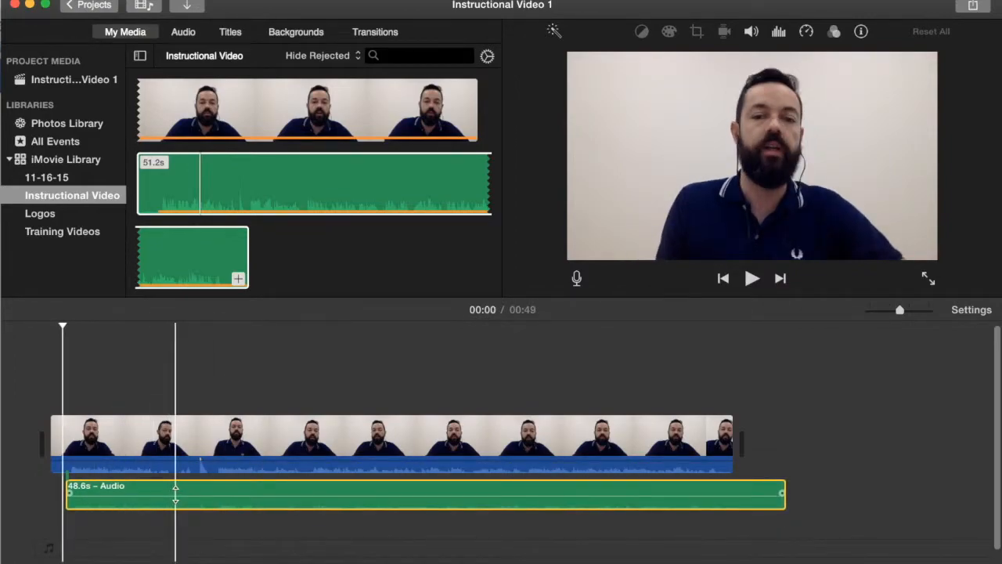
drag(175, 493, 175, 484)
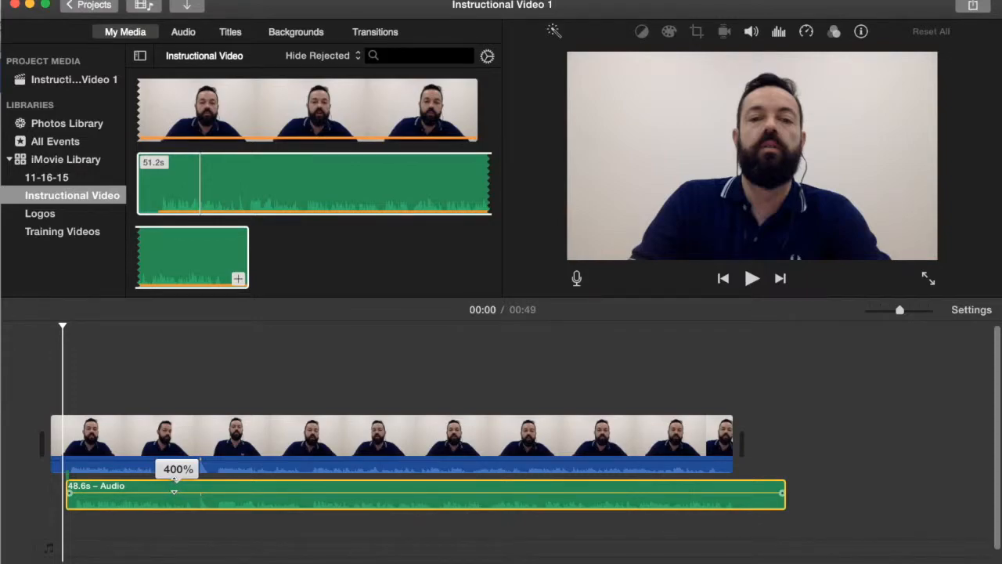
- Apply the Voice Enhance equalizer and 50% background noise reduction to the audio clip
click(211, 466)
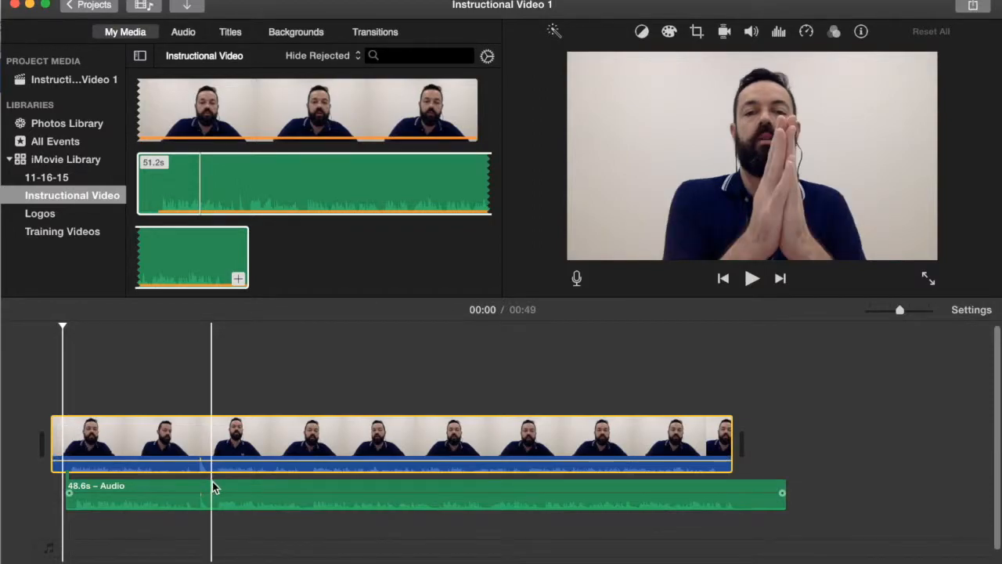
click(292, 494)
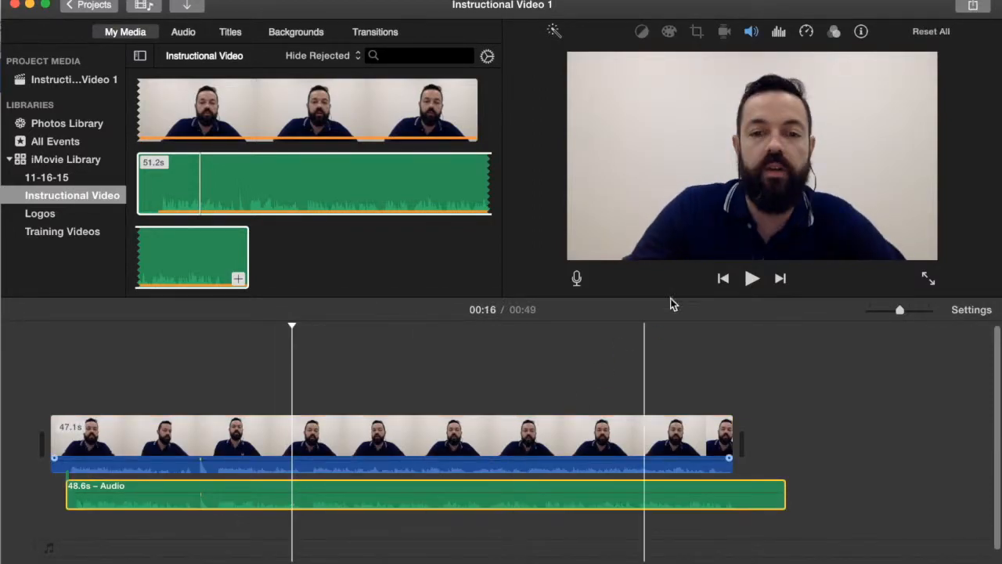
click(780, 32)
click(834, 63)
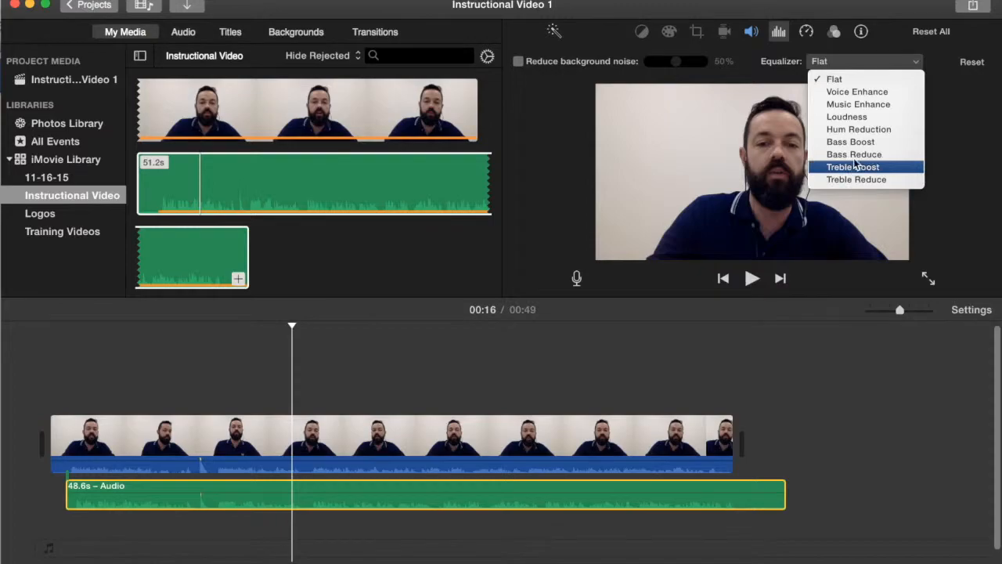
click(858, 94)
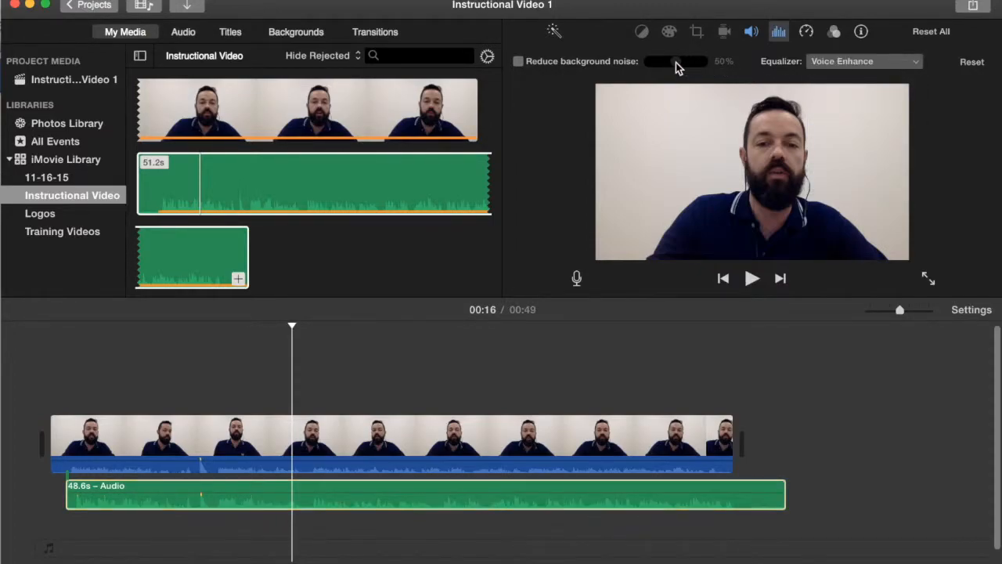
click(518, 62)
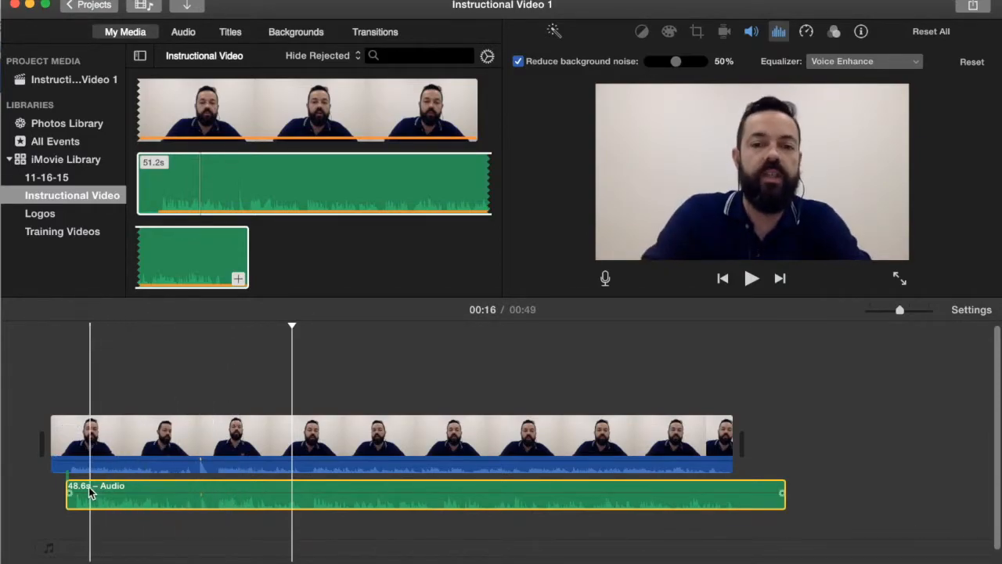
- Play the project from the video clip to check the result
click(106, 439)
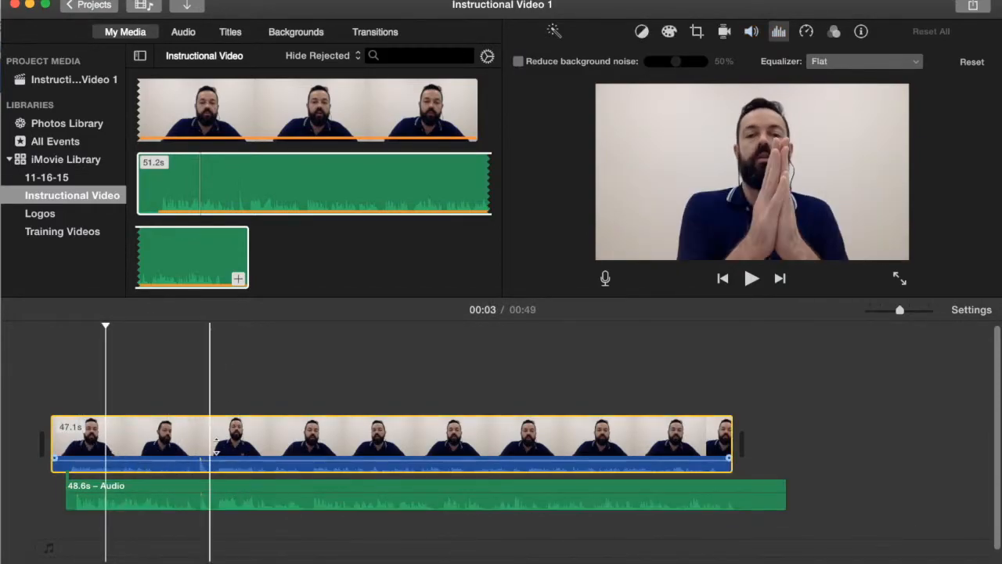
key(space)
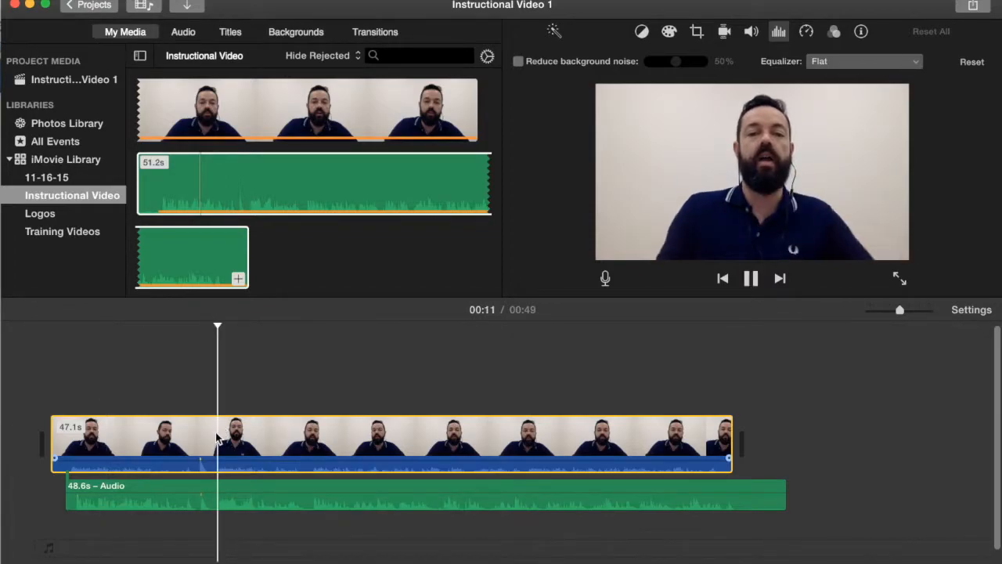
- Trim the beginning of the separate audio clip to about 38.5 s
key(space)
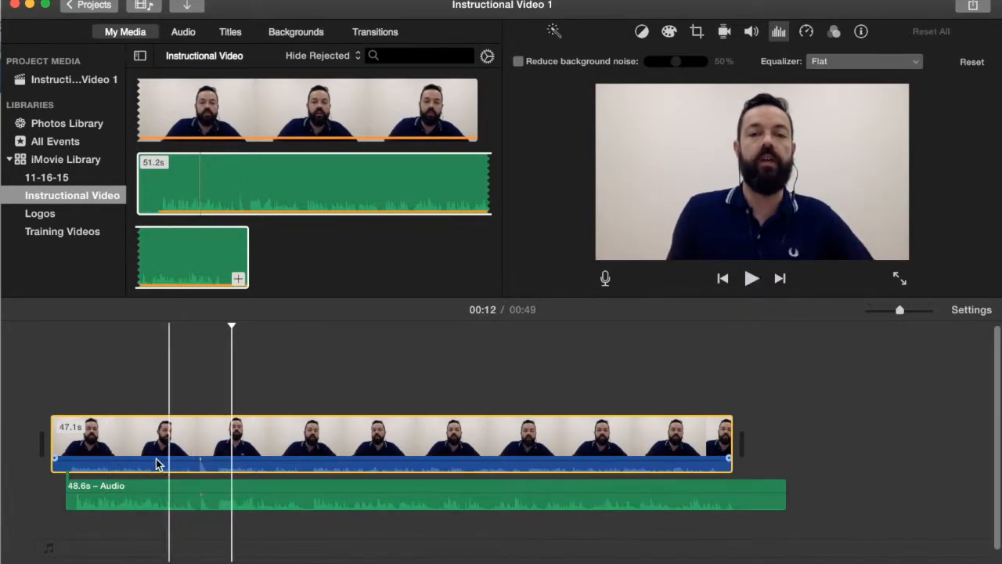
click(75, 501)
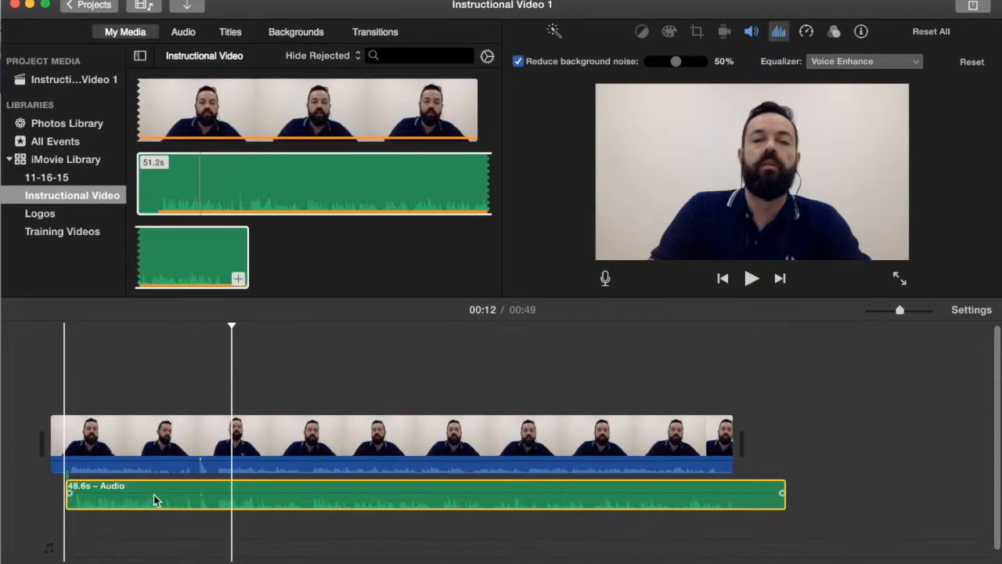
drag(68, 501, 211, 496)
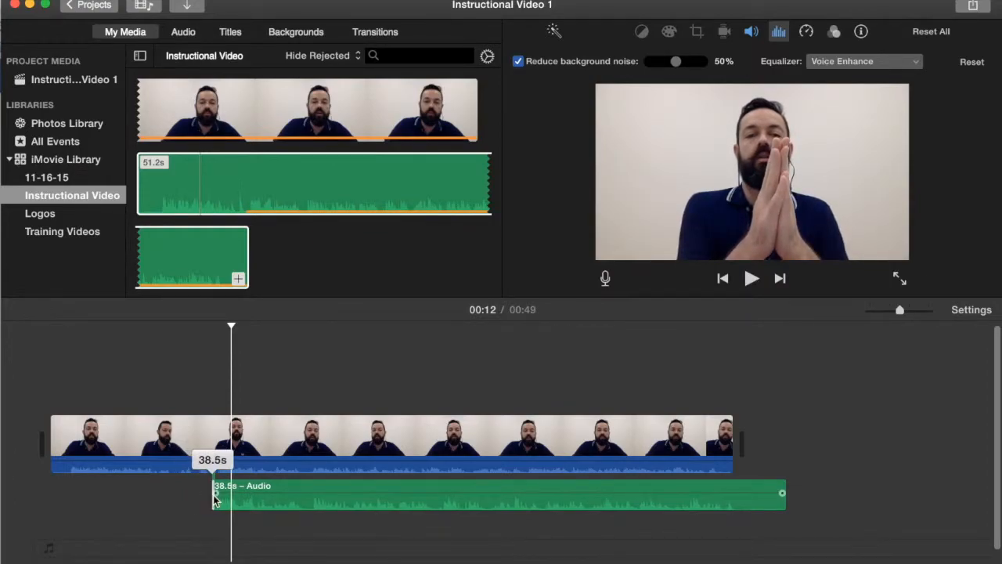
drag(215, 500, 213, 497)
- Trim the video clip's start to line up with the audio clip, and play the timeline to check the sync
drag(54, 439, 213, 440)
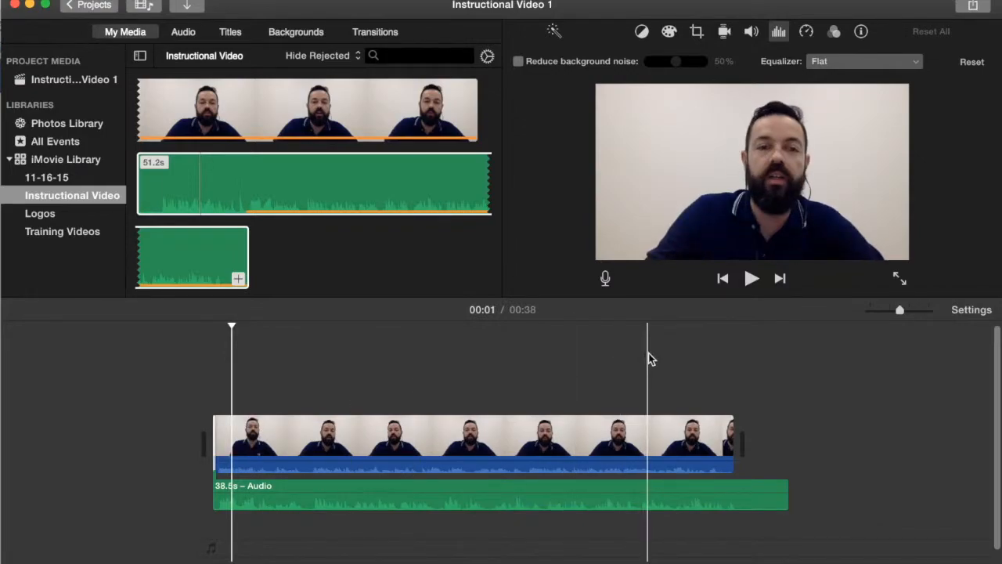
click(704, 361)
key(space)
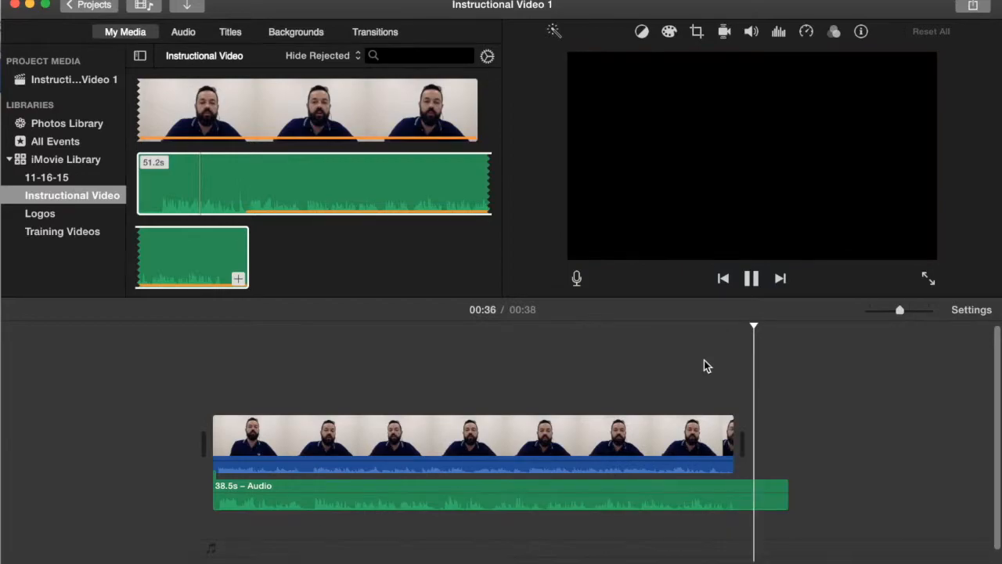
key(space)
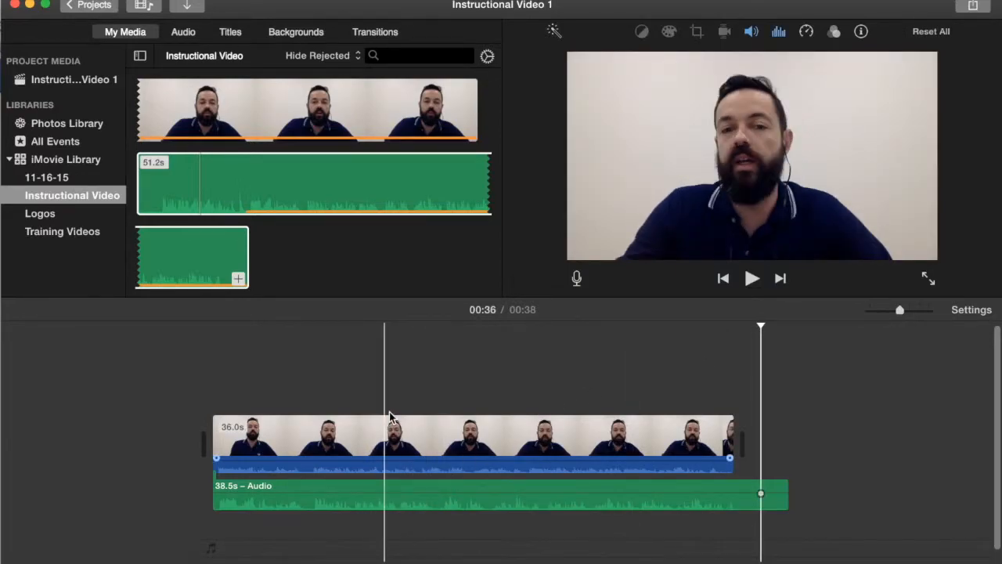
click(306, 394)
key(space)
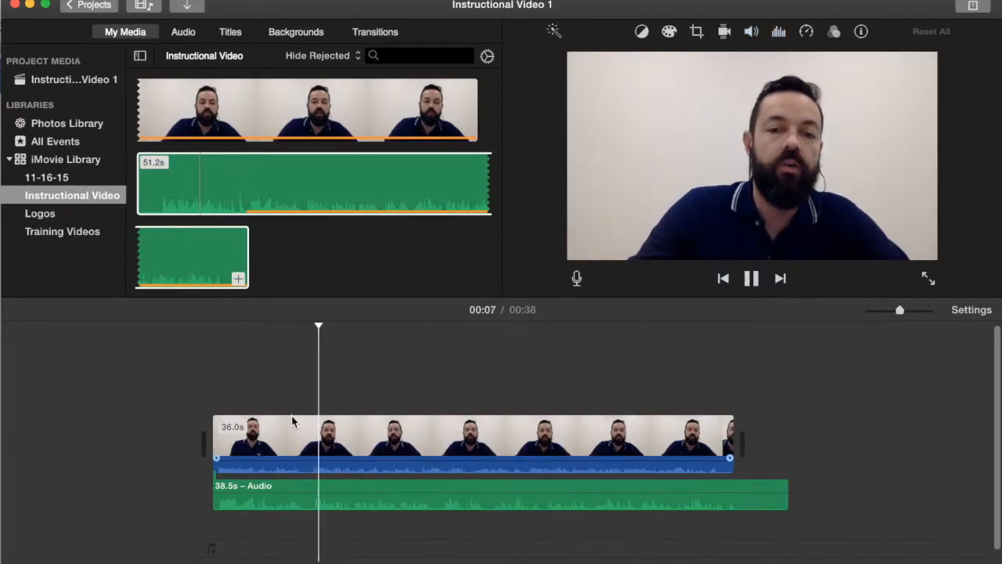
key(space)
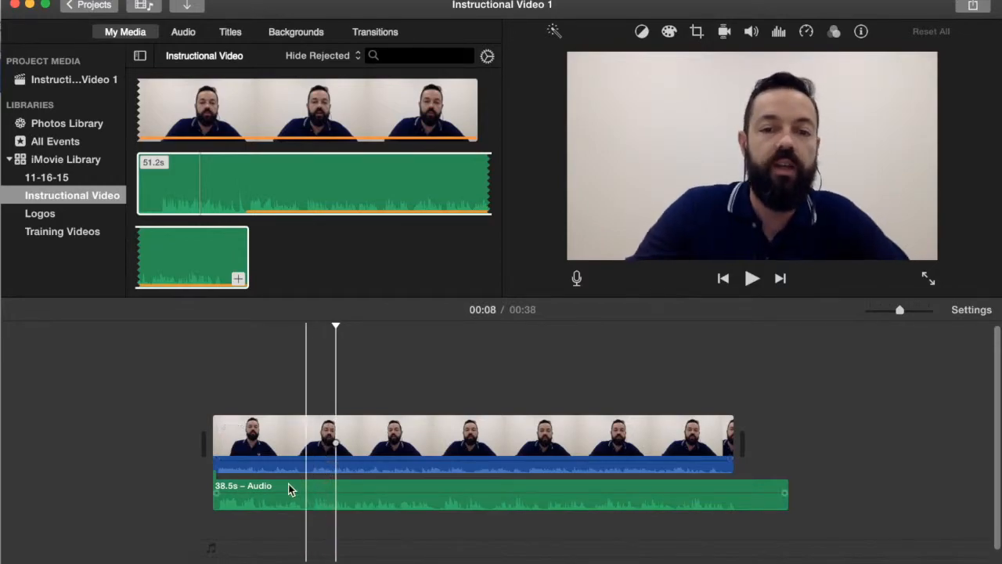
- Fine-tune the starting edges of the video clip and the audio clip to improve their alignment
drag(210, 441, 202, 441)
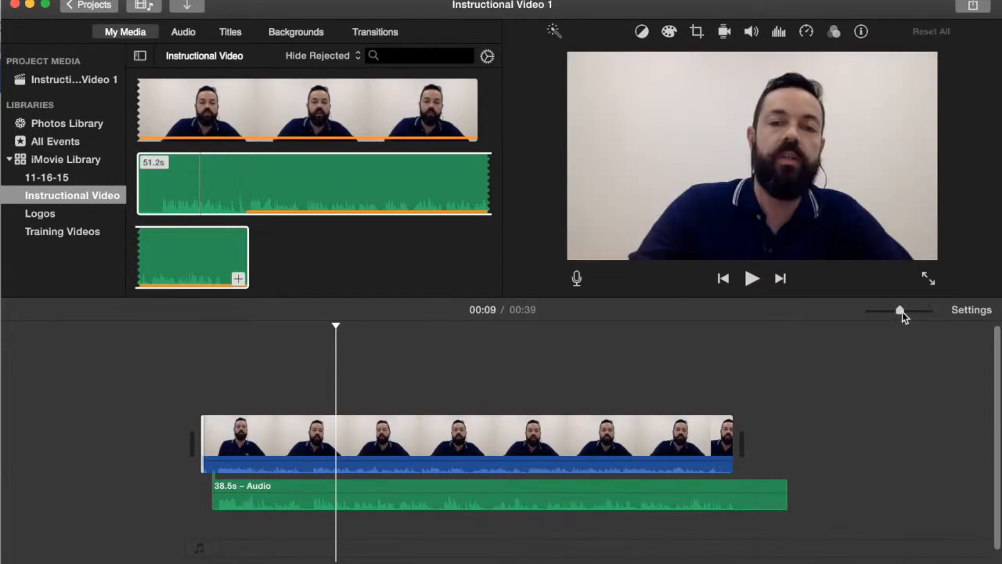
drag(897, 311, 912, 310)
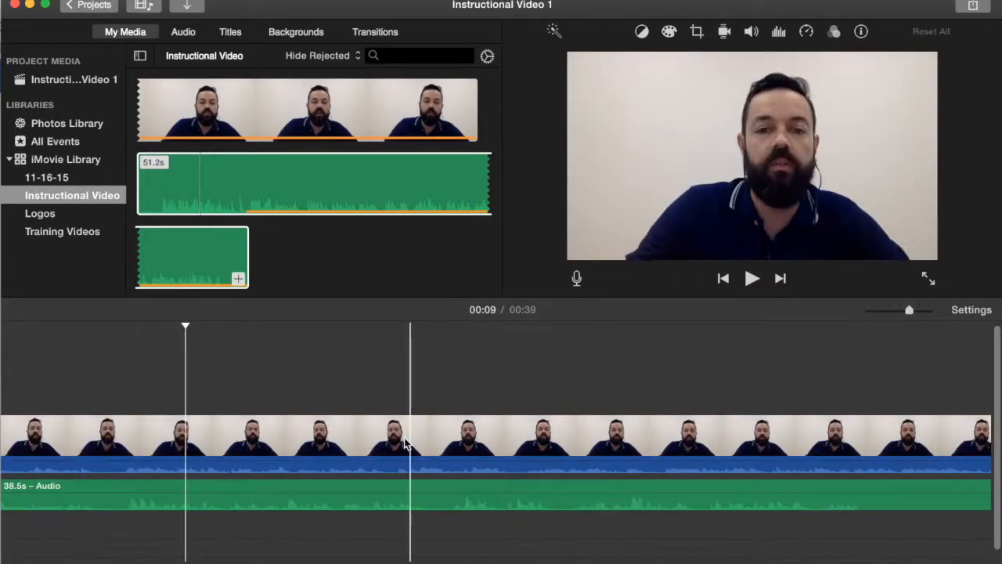
click(139, 489)
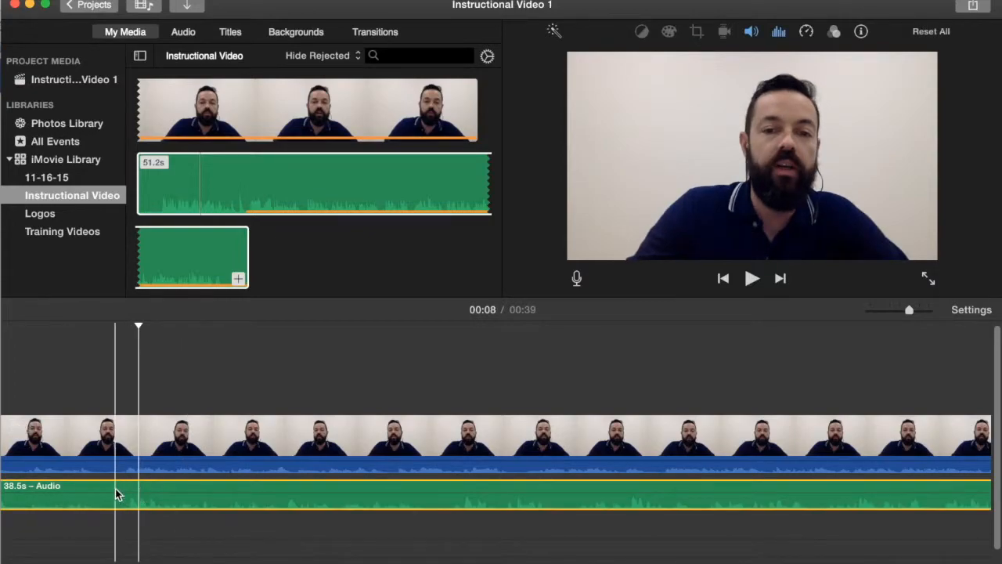
scroll(115, 488, left, 5)
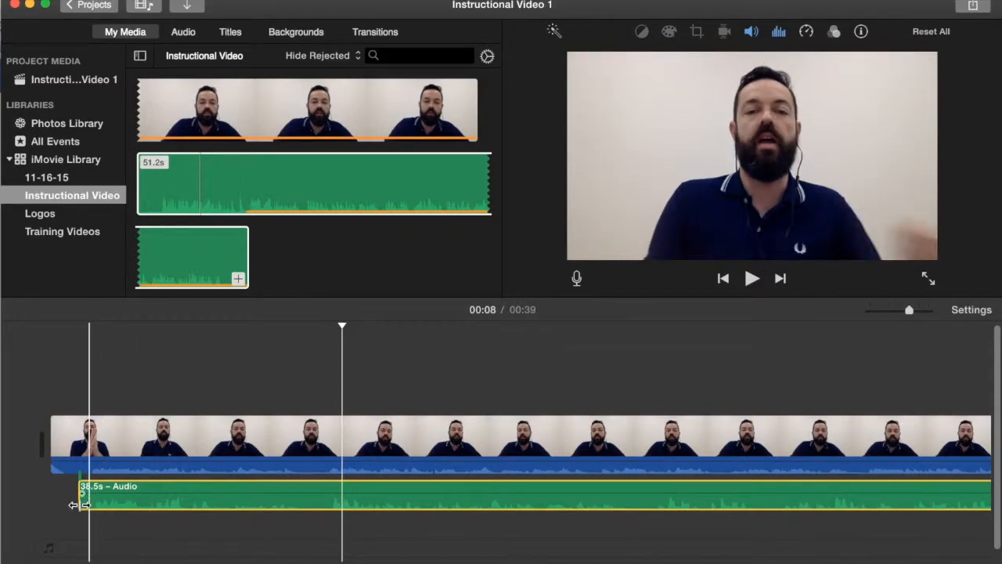
mouse_move(164, 484)
mouse_down()
mouse_move(123, 492)
mouse_move(162, 484)
mouse_up()
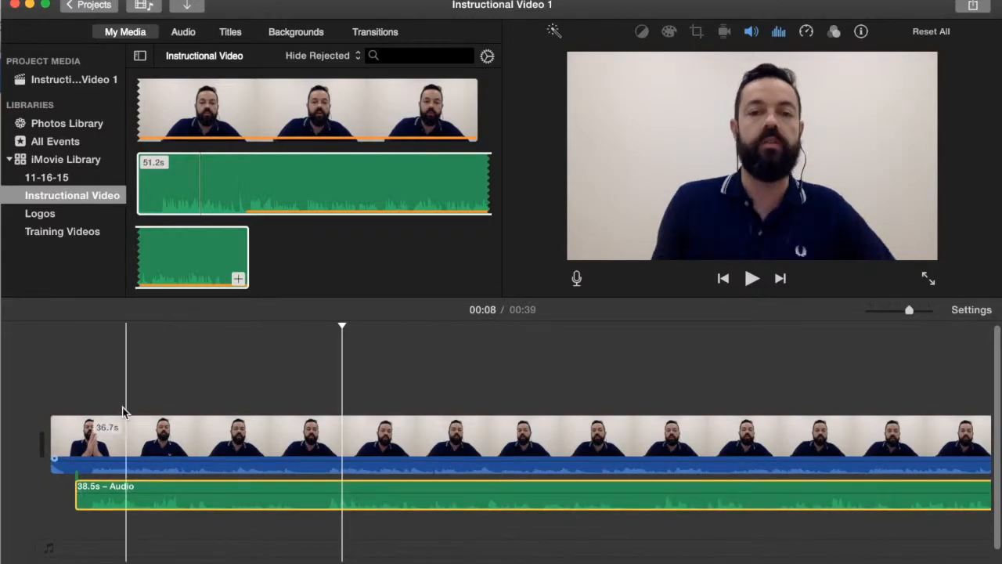
- Play the beginning of the timeline to check the sync
click(79, 382)
key(space)
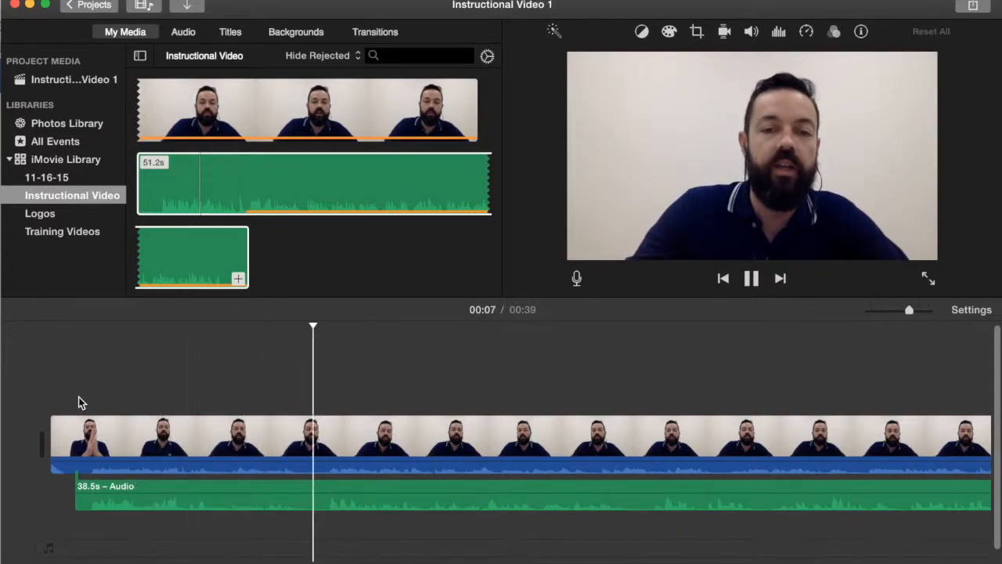
key(space)
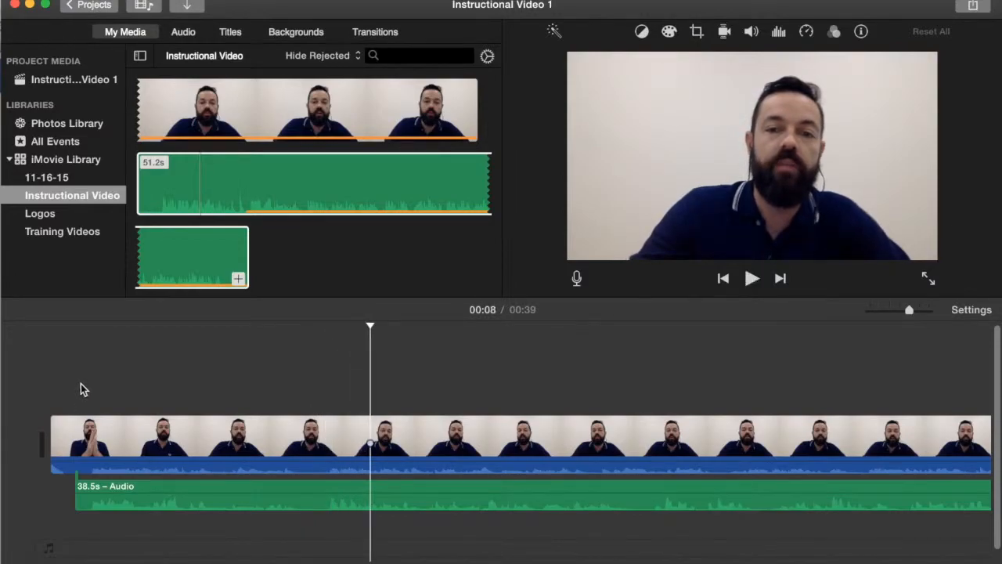
- Trim the end of the audio clip to about 35.7 s and the video clip's end to match, then preview
scroll(117, 391, right, 10)
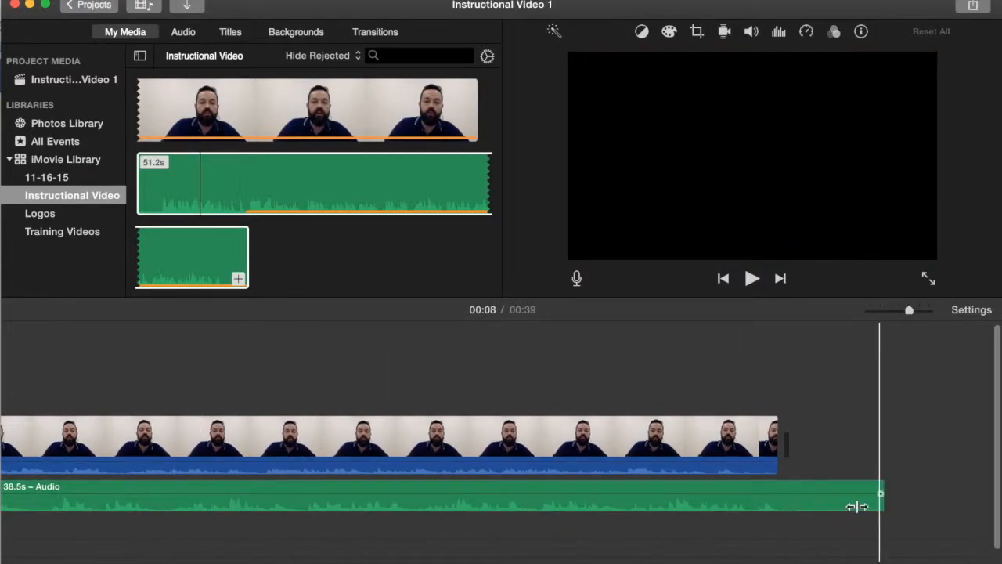
drag(857, 506, 764, 506)
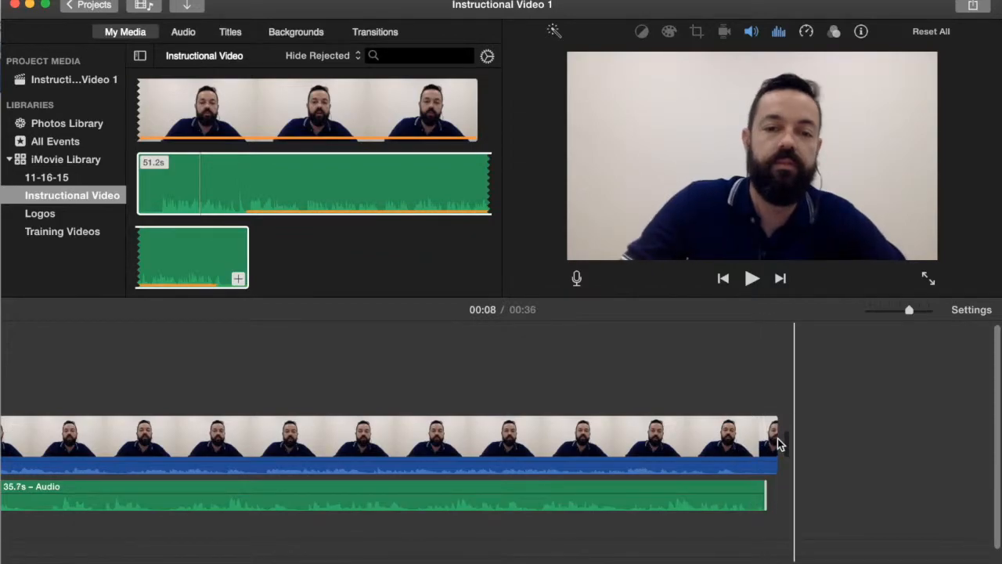
drag(773, 444, 751, 447)
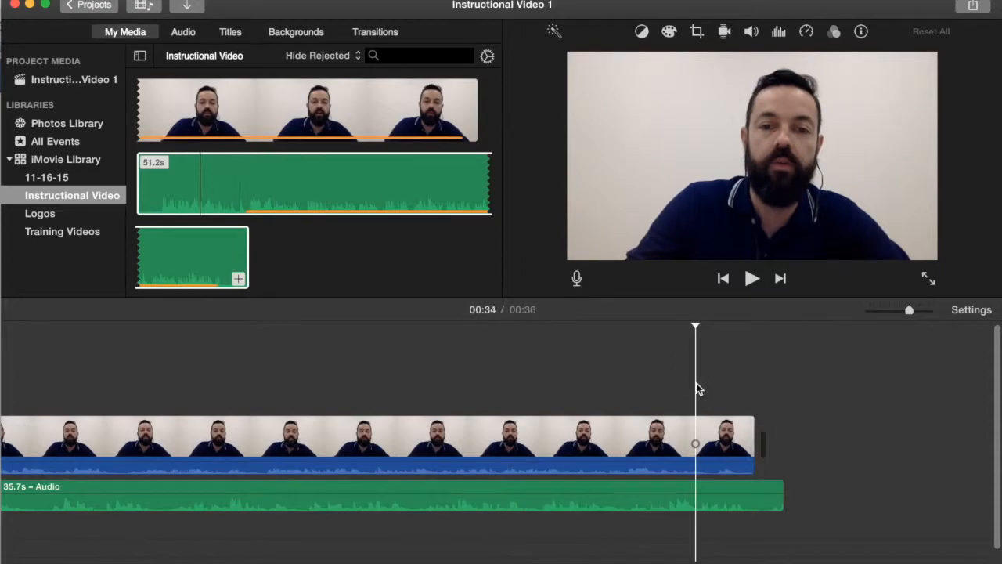
key(space)
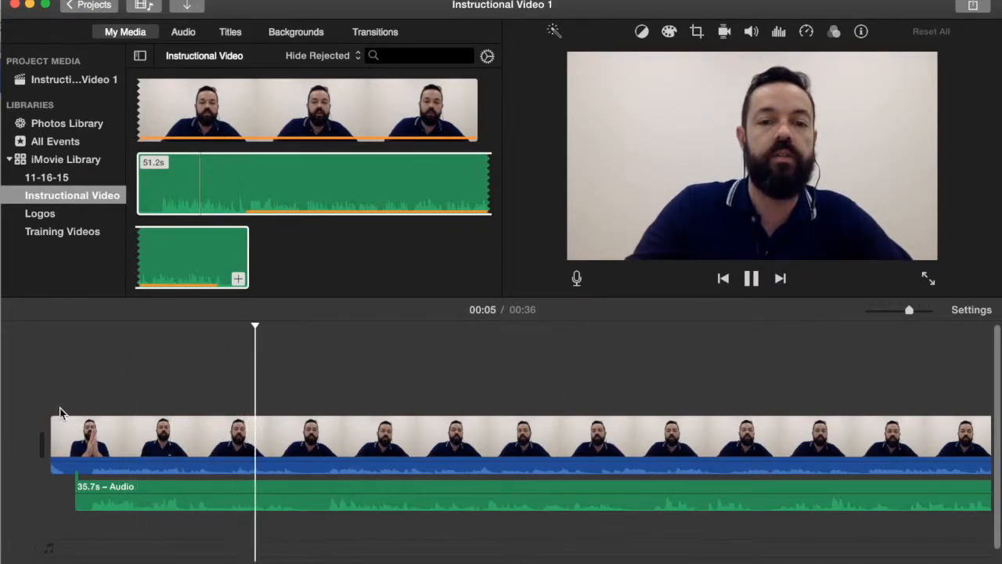
key(space)
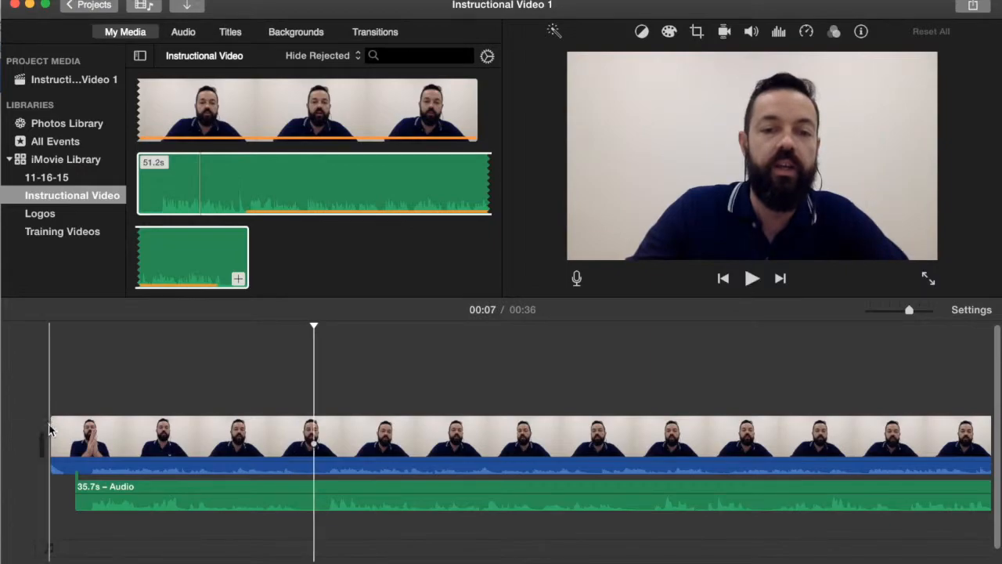
- Trim the video clip's start to about 36.4 s and play from the beginning to check it
click(55, 438)
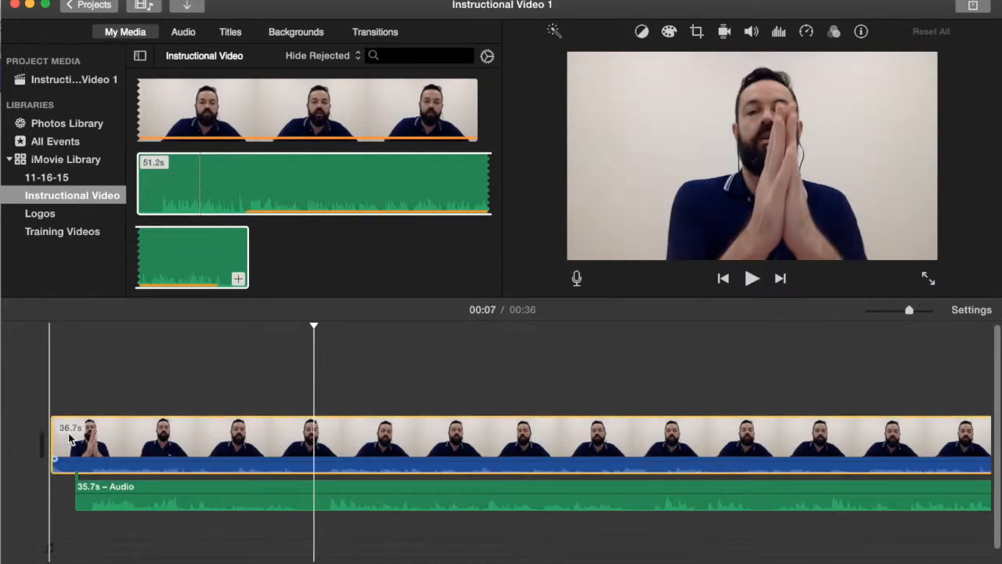
drag(54, 448, 67, 450)
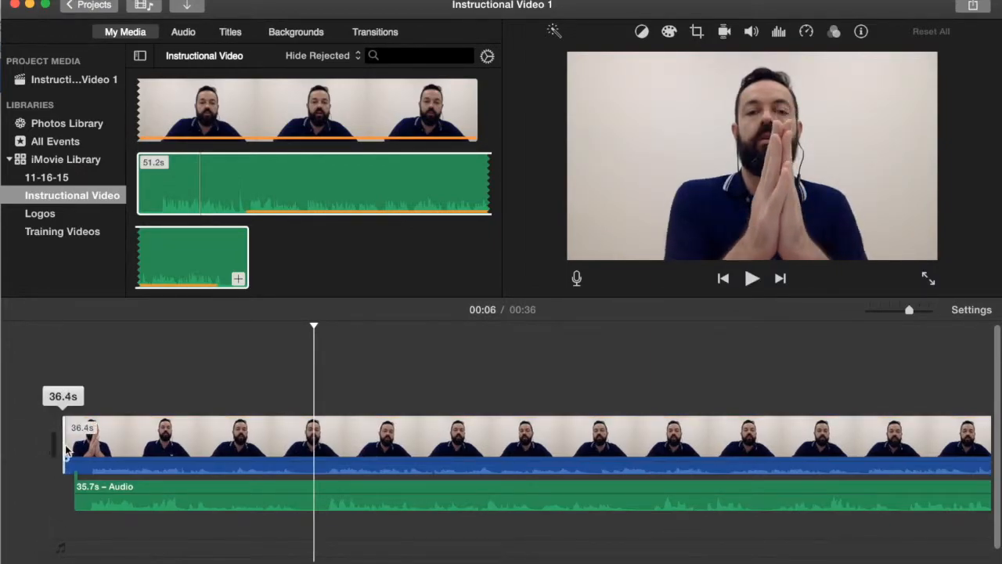
click(51, 419)
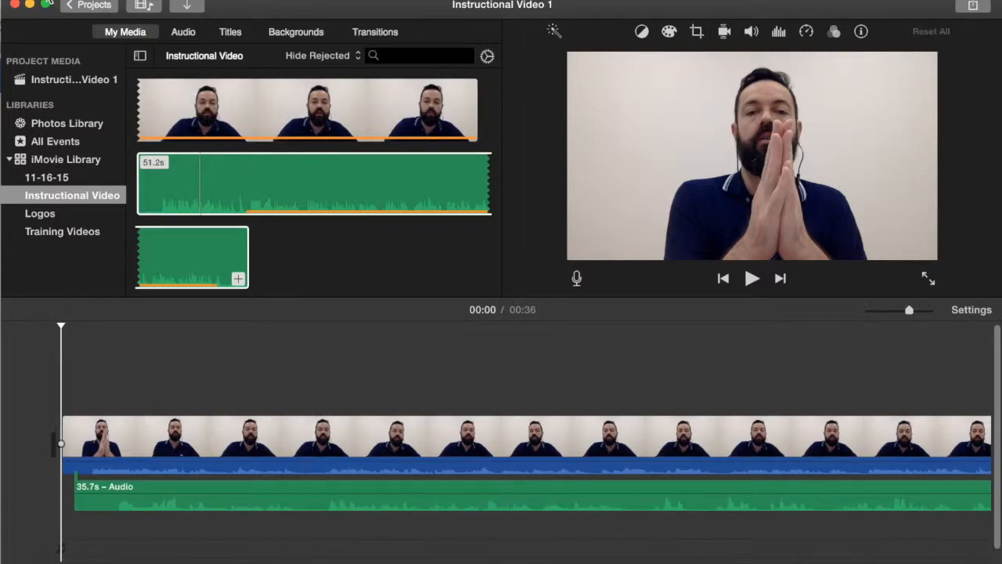
key(space)
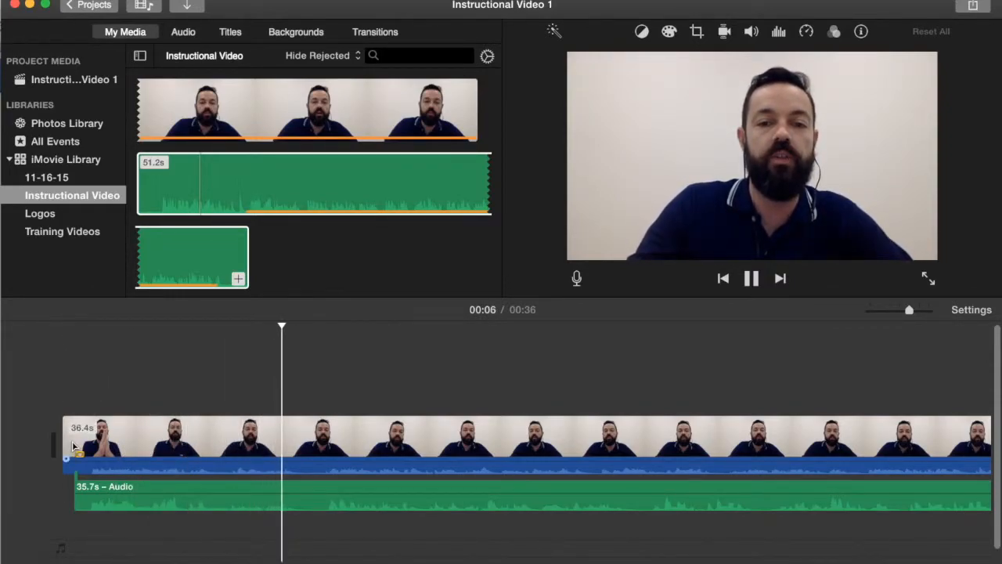
key(space)
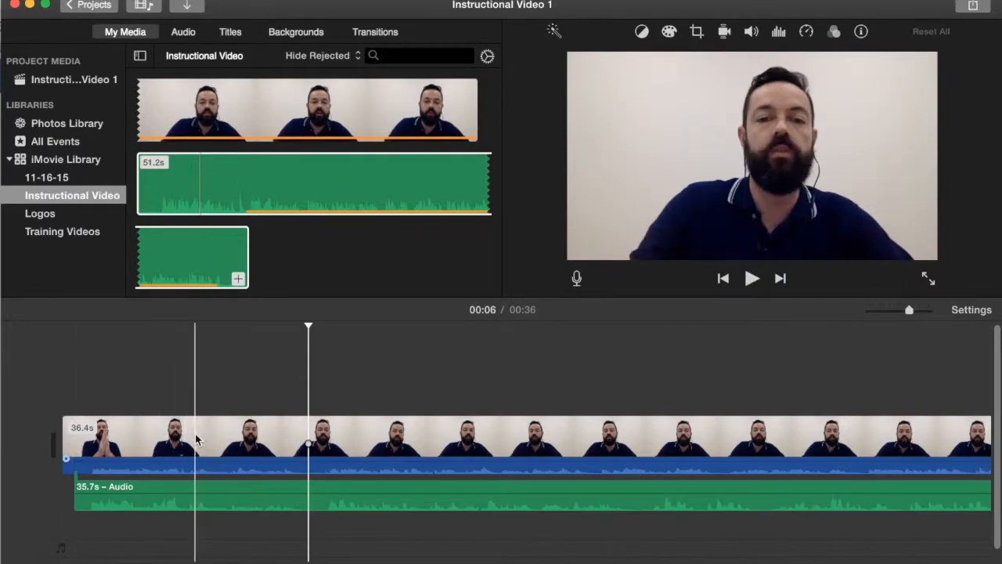
- Trim the video clip's start further to about 36.2 s and replay the opening
click(62, 433)
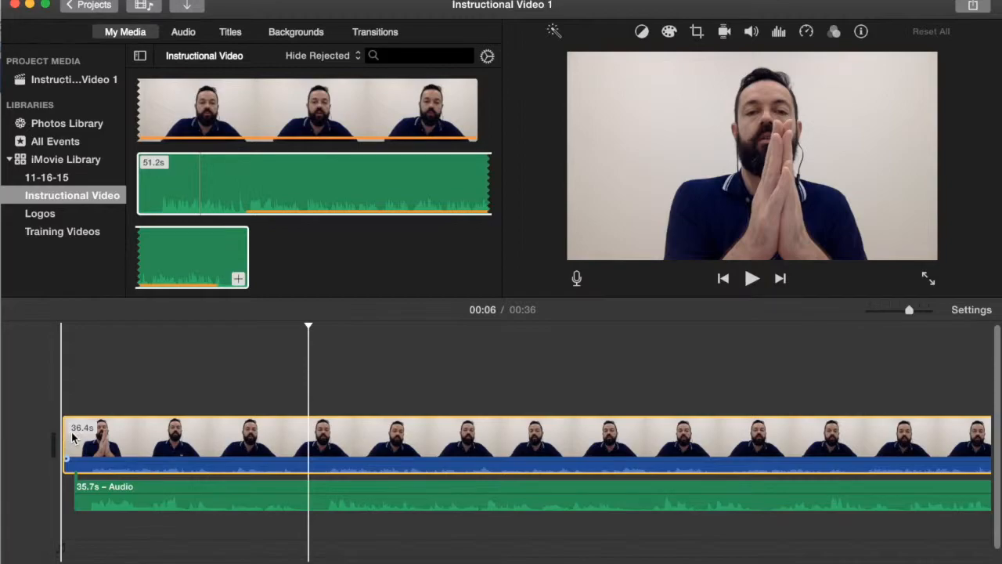
click(64, 447)
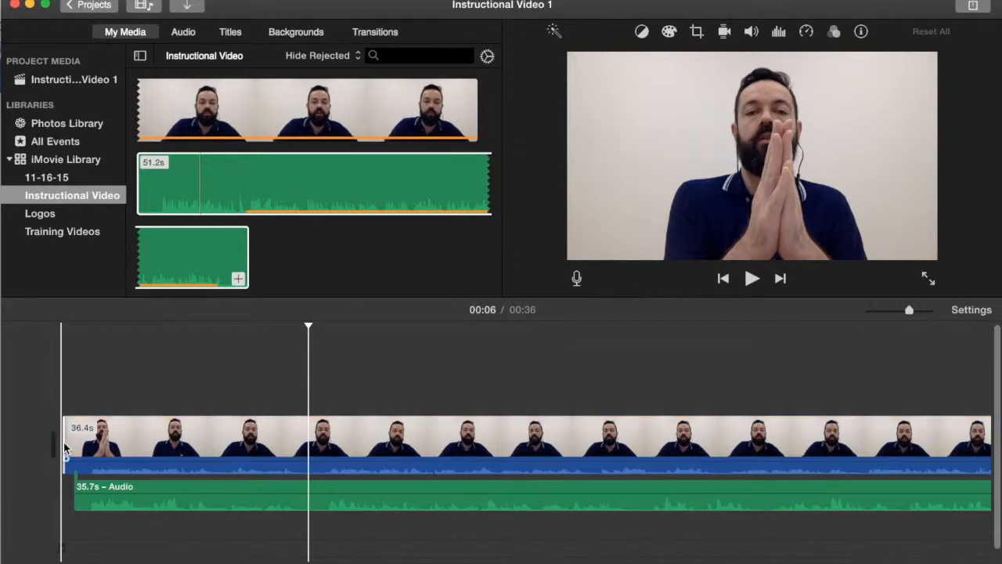
click(63, 444)
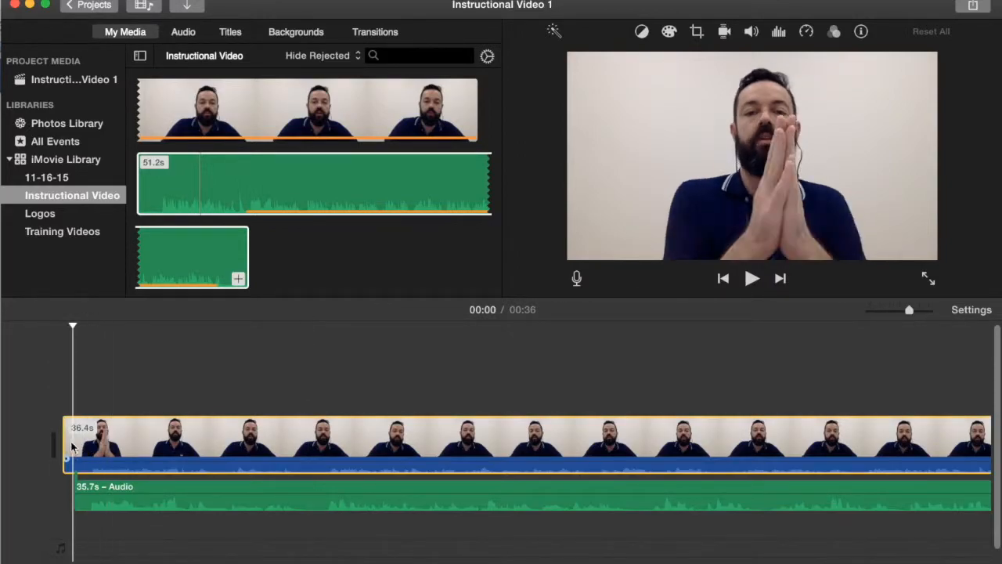
drag(62, 444, 70, 442)
key(space)
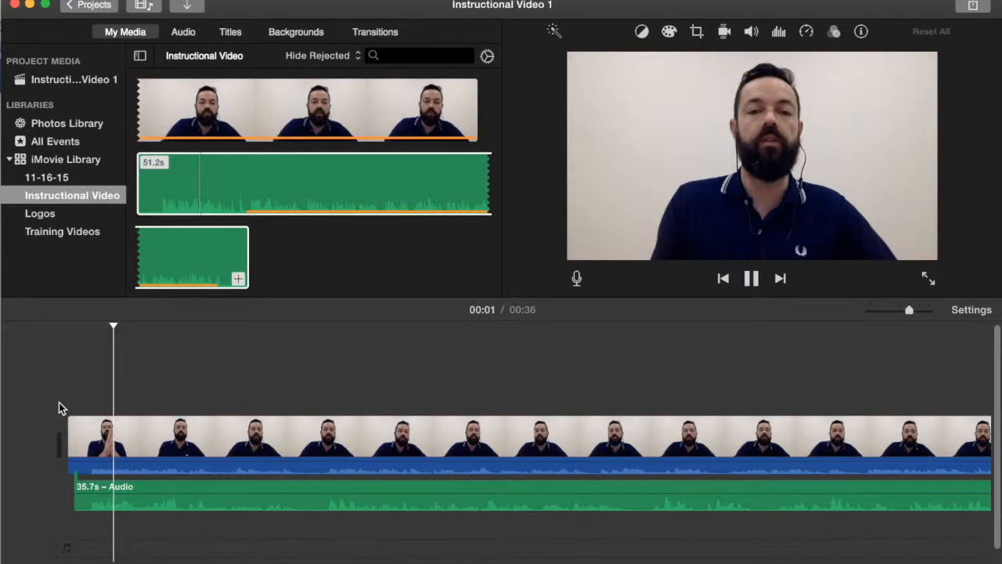
key(space)
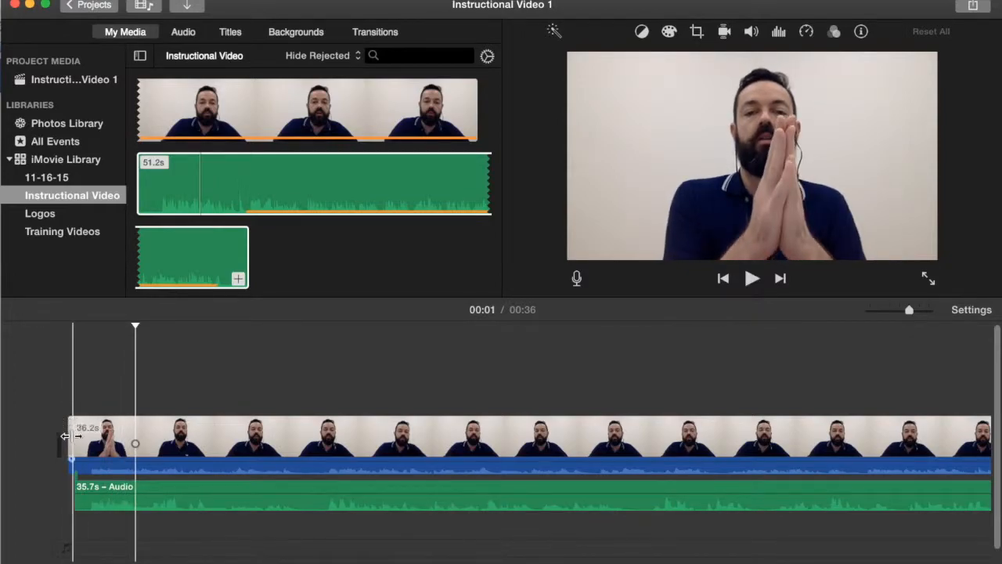
- Trim the audio clip's start to about 35.5 s, realign the video clip's start edge, and play the result
click(76, 507)
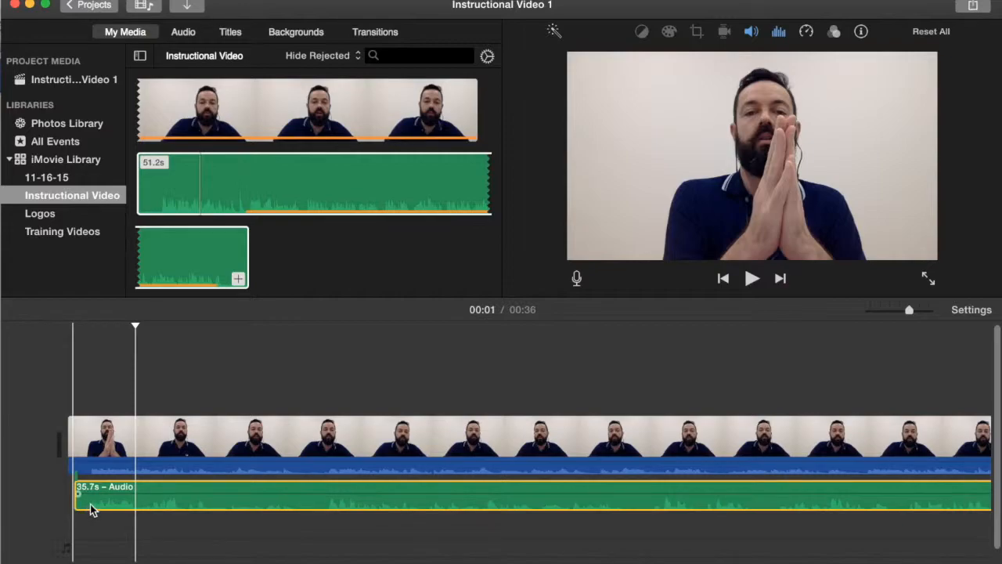
drag(75, 505, 85, 505)
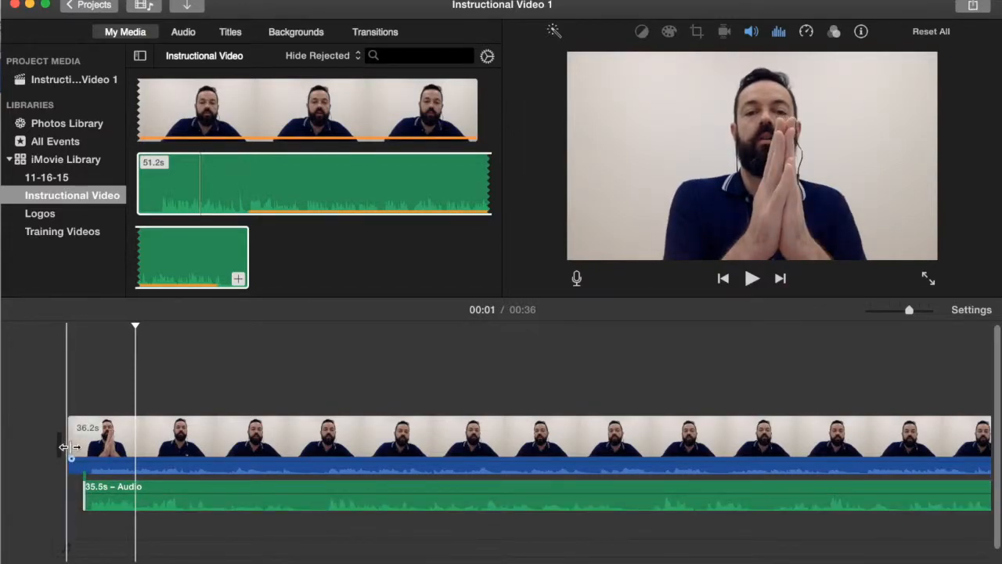
click(71, 447)
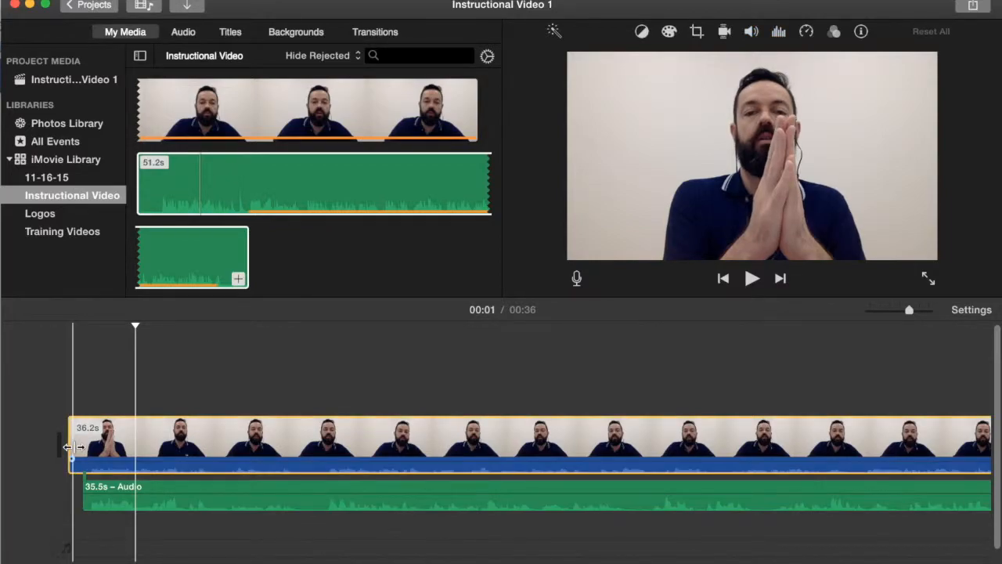
drag(78, 450, 71, 450)
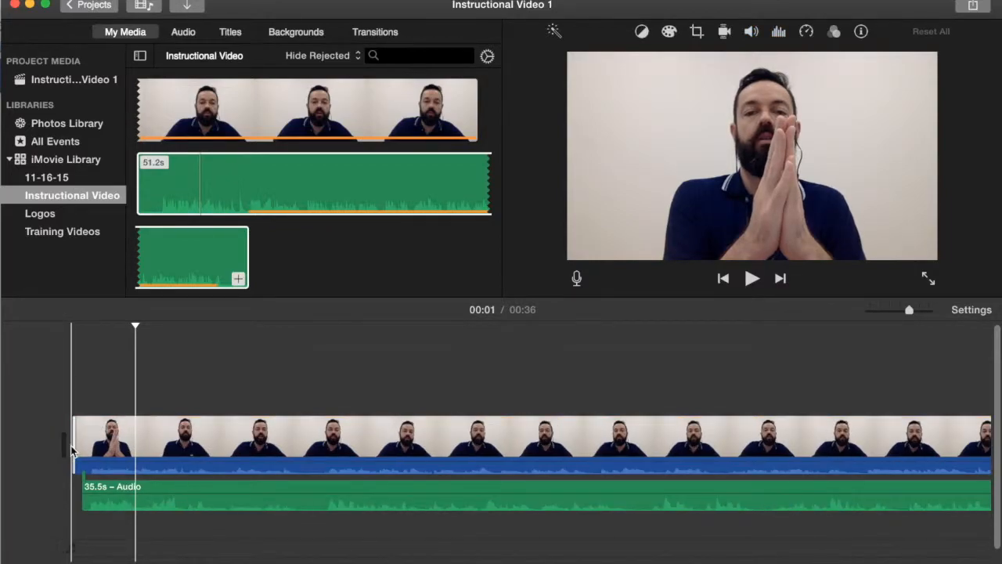
key(space)
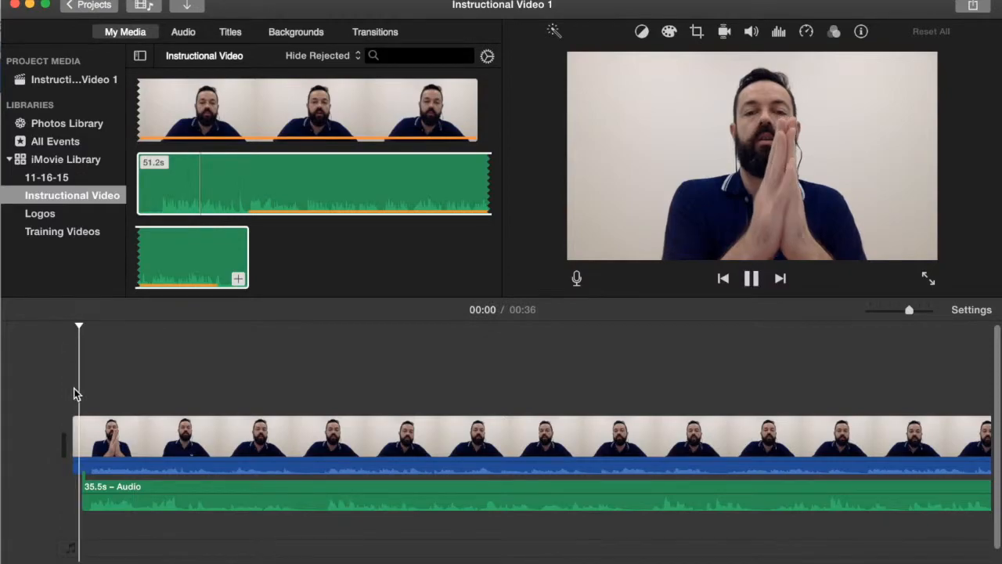
- Add the go1 logo image from the Logos event to the very start of the timeline
key(space)
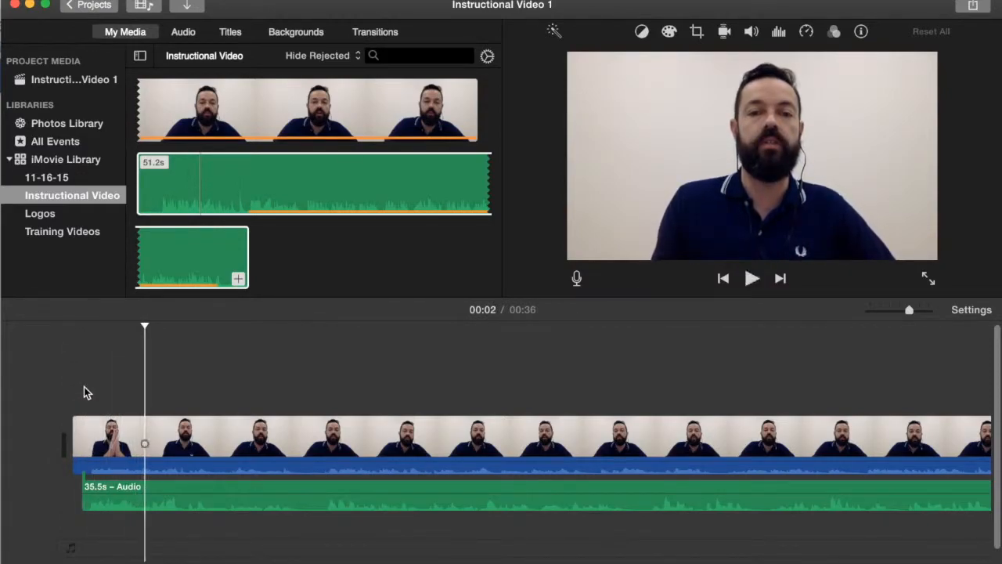
scroll(84, 386, right, 5)
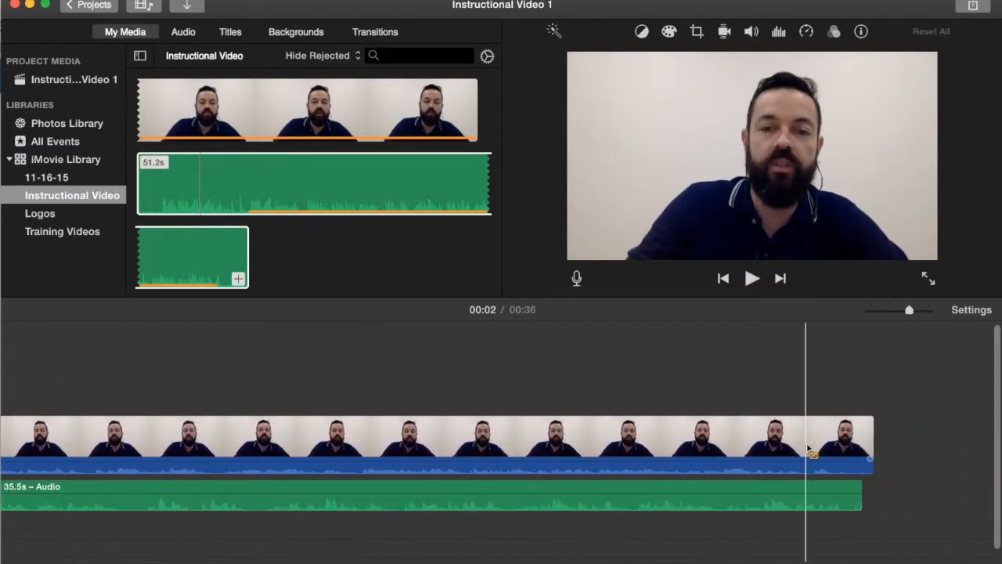
scroll(806, 442, left, 5)
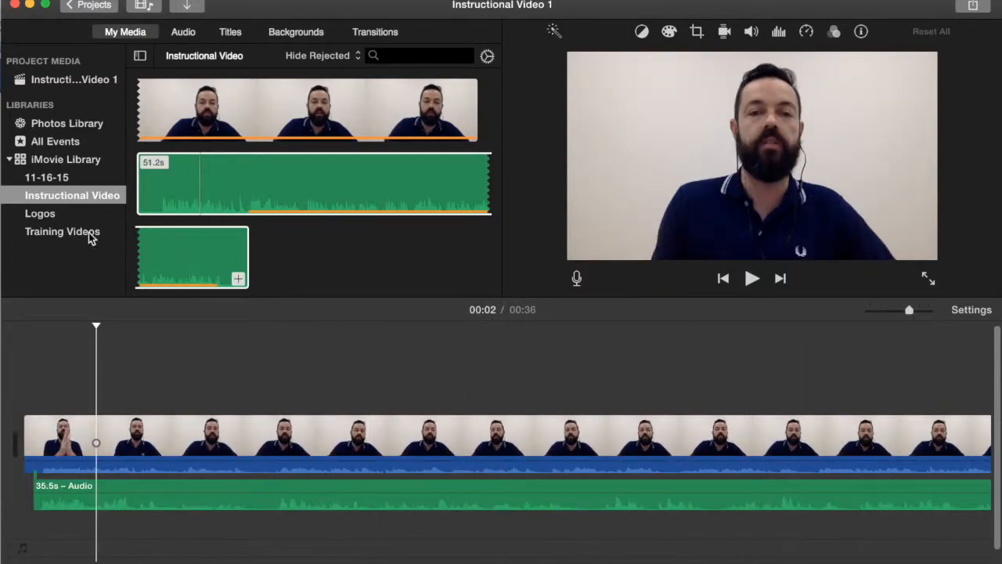
click(39, 214)
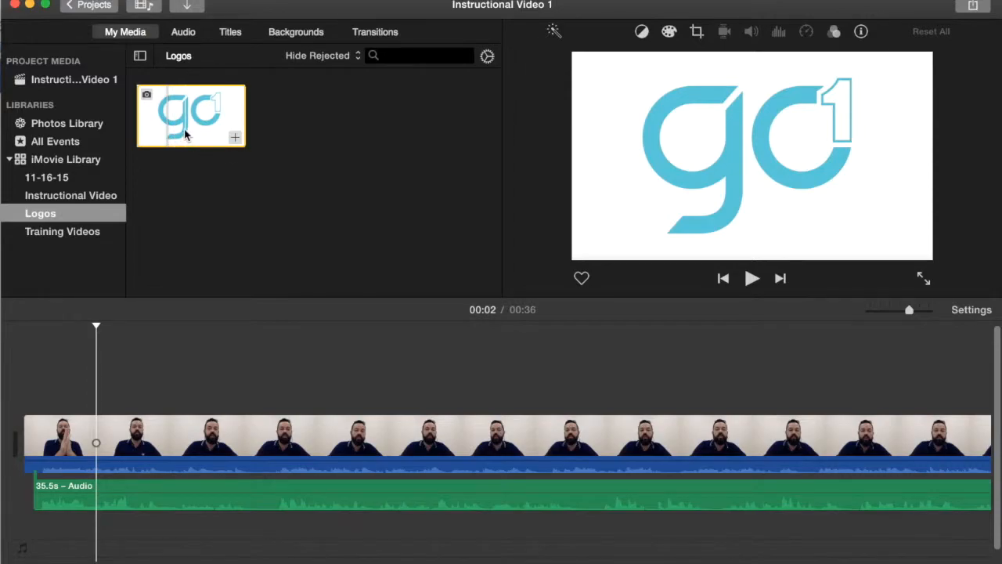
drag(178, 145, 5, 441)
scroll(31, 440, right, 5)
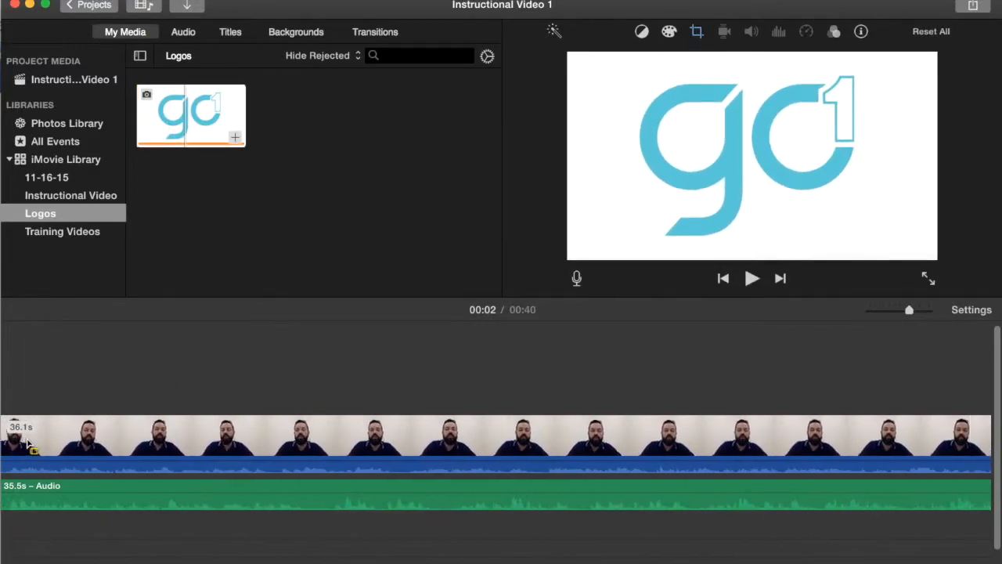
scroll(28, 444, left, 5)
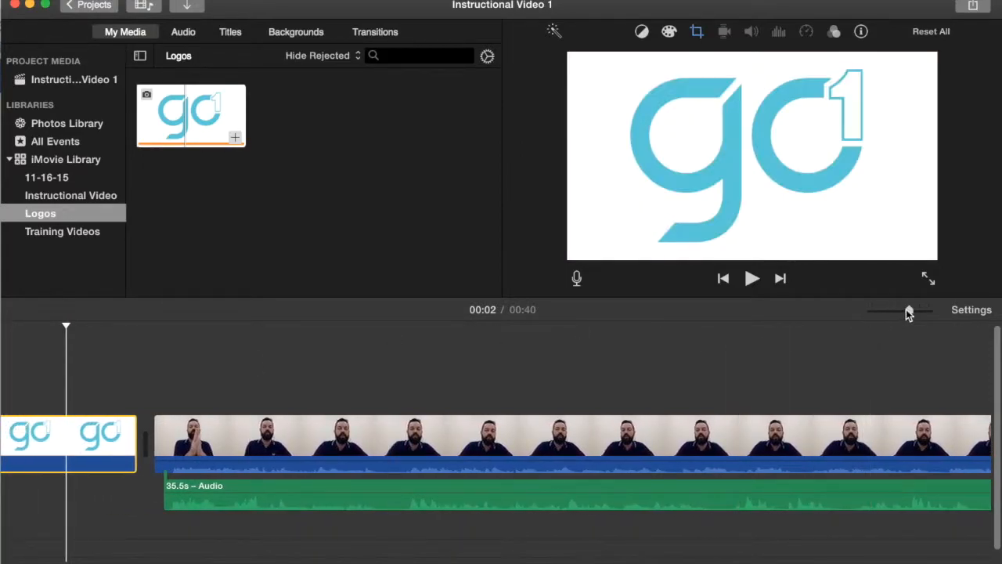
drag(908, 309, 896, 311)
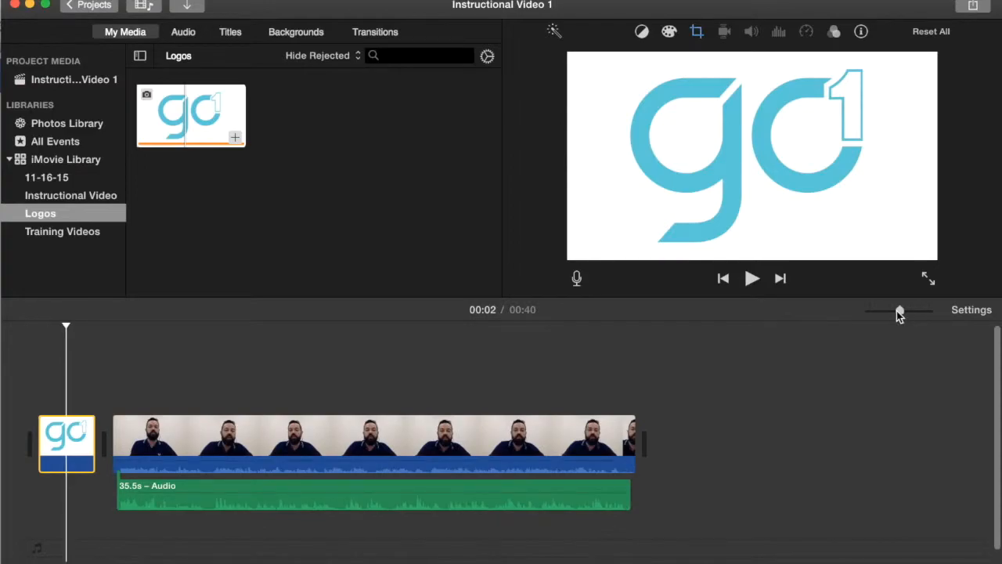
- Add Fade to Black transitions before and after the logo clip
click(385, 35)
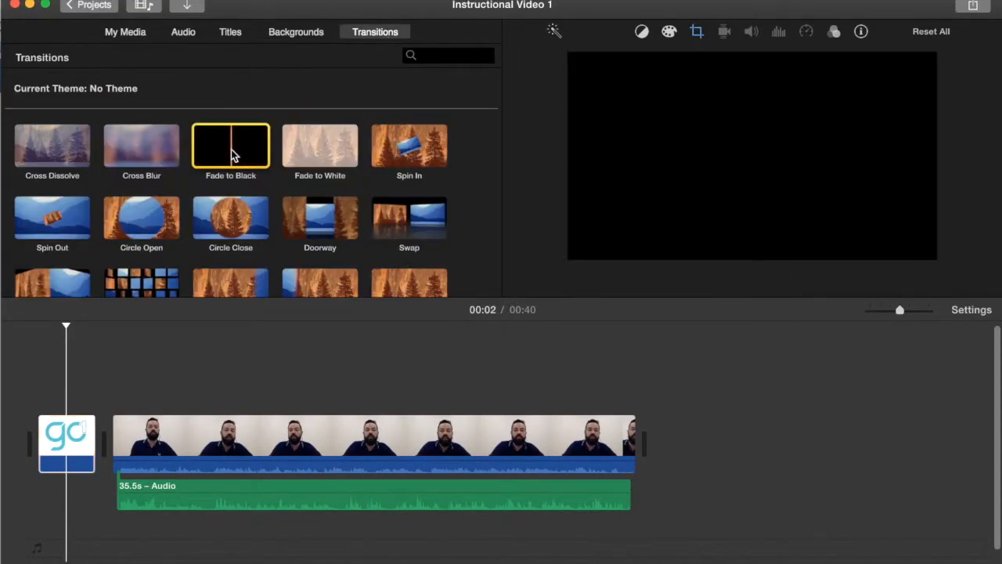
drag(226, 154, 100, 443)
drag(226, 154, 44, 443)
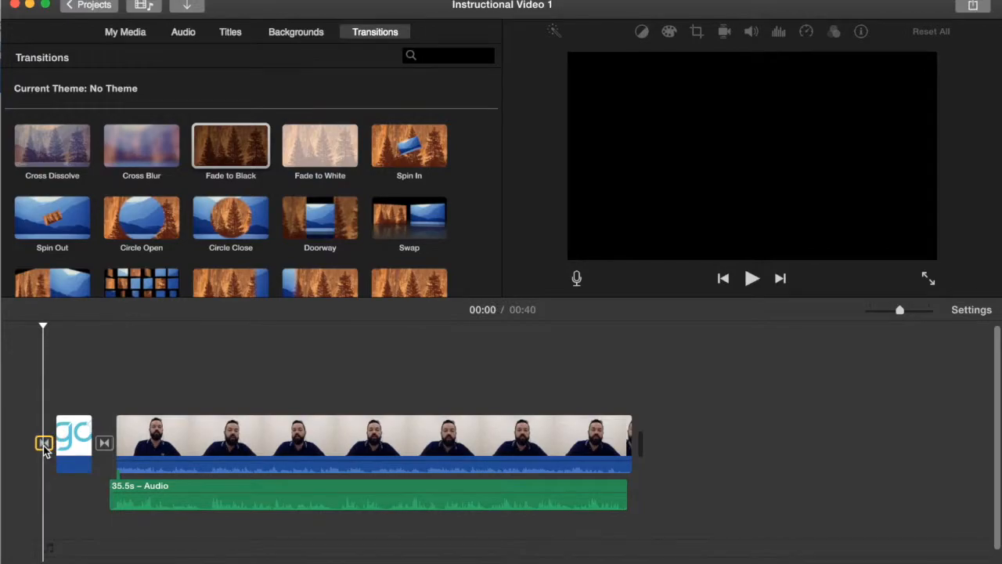
- Add a Fade to White transition at the end of the speaker's video clip
click(200, 159)
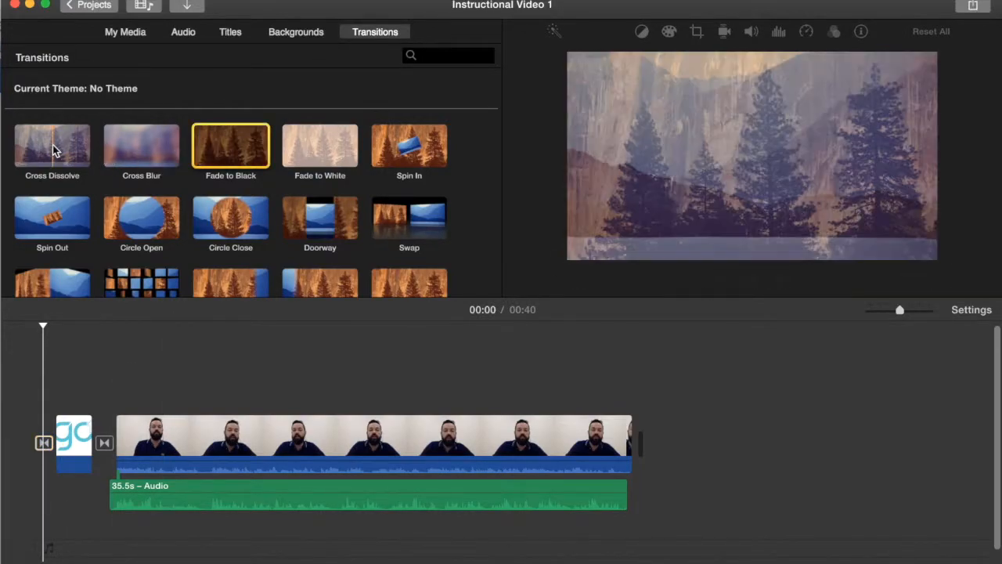
drag(344, 155, 647, 400)
drag(639, 433, 636, 431)
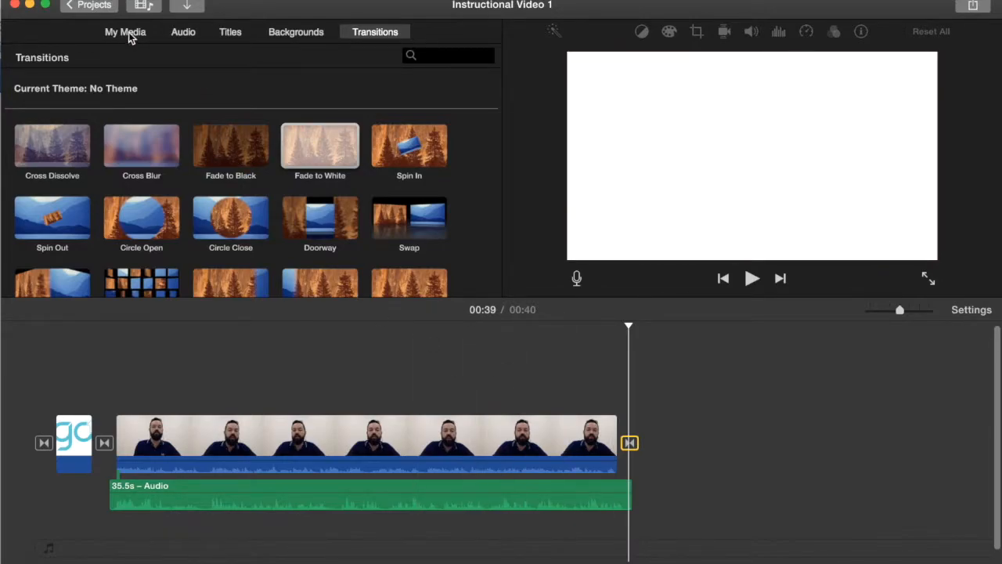
- Add the bensound-goinghigher track from iTunes as background music under the whole project
click(179, 35)
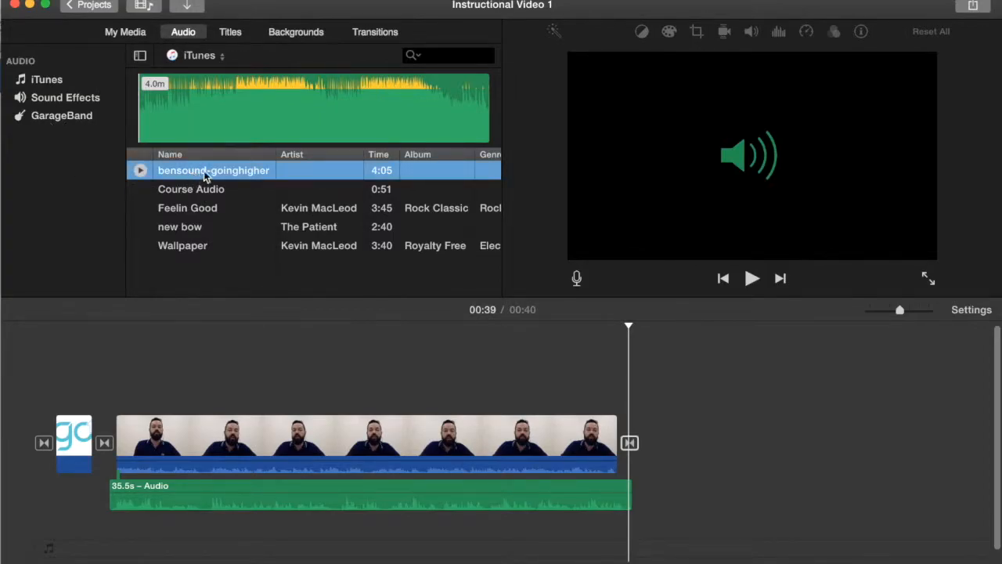
drag(205, 171, 66, 541)
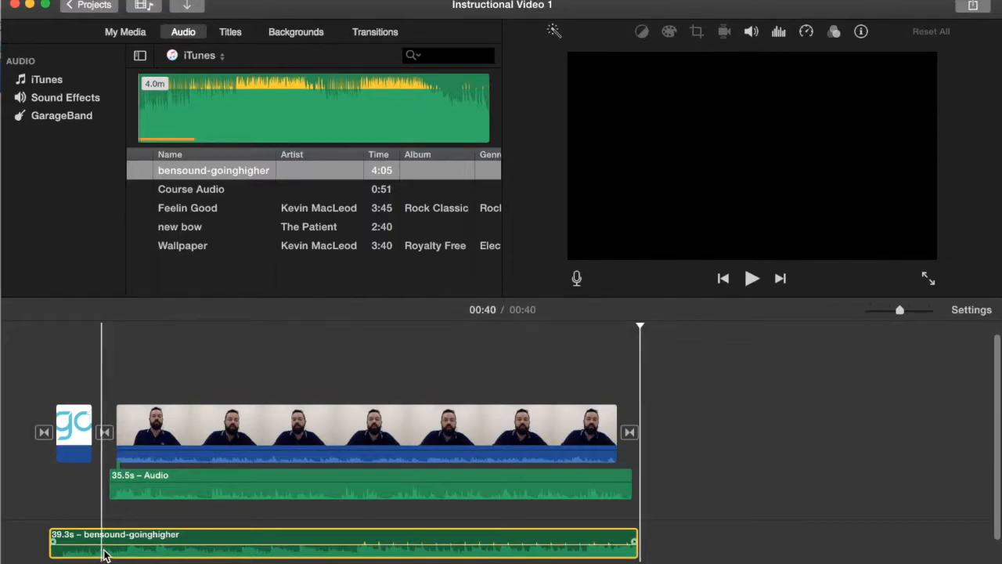
click(780, 32)
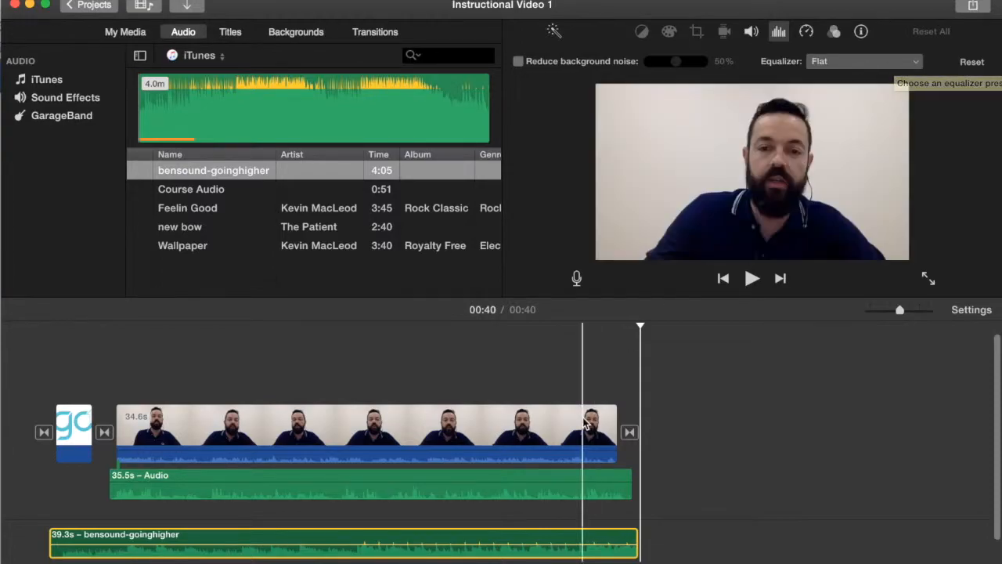
drag(900, 311, 920, 312)
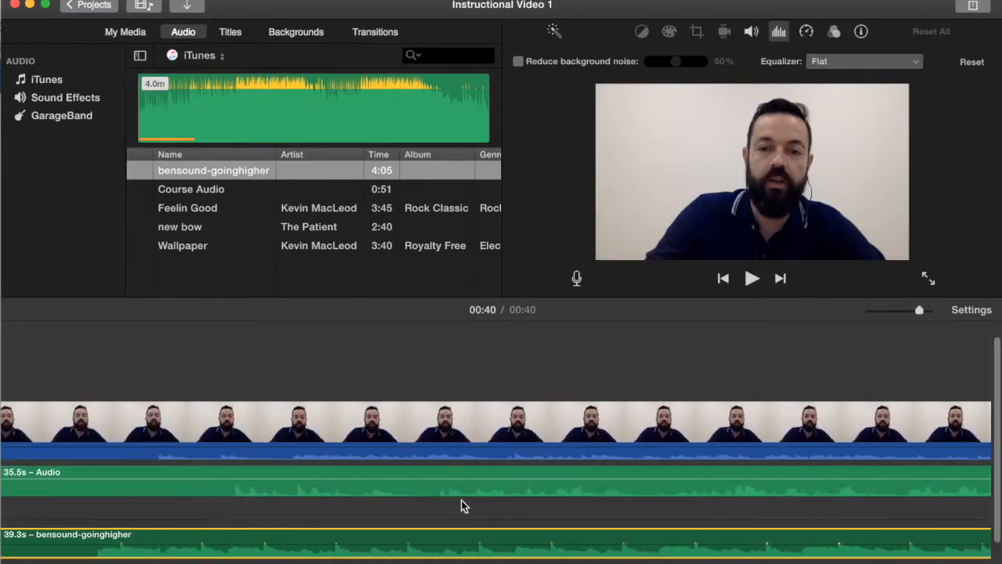
scroll(462, 506, left, 6)
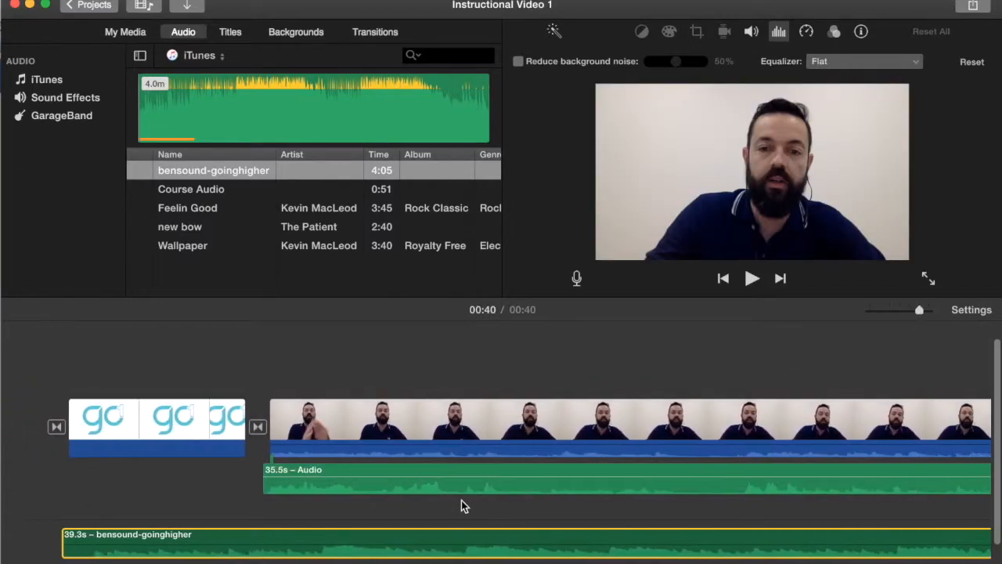
drag(372, 546, 373, 539)
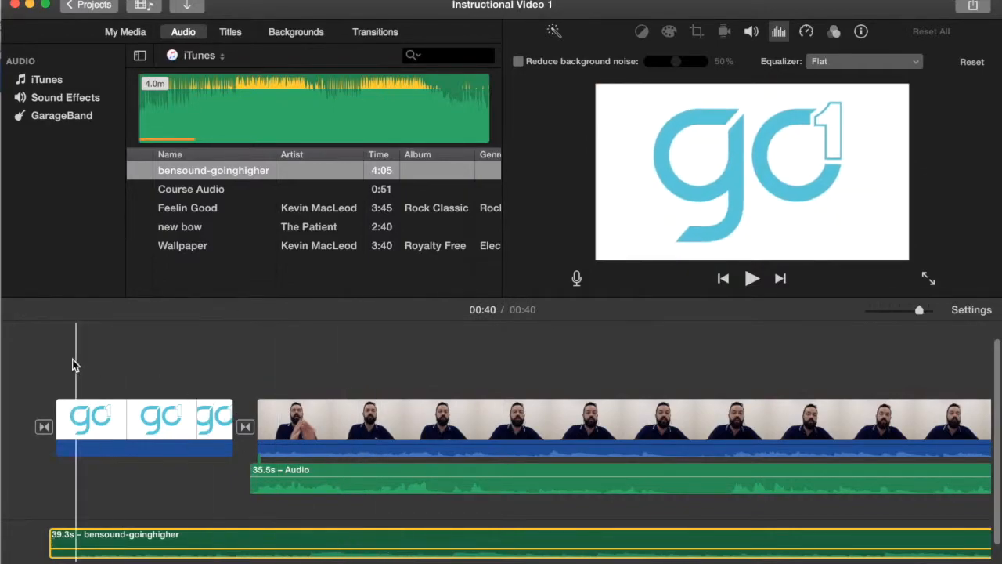
- Play the opening of the project to check the background music against the narration
click(251, 360)
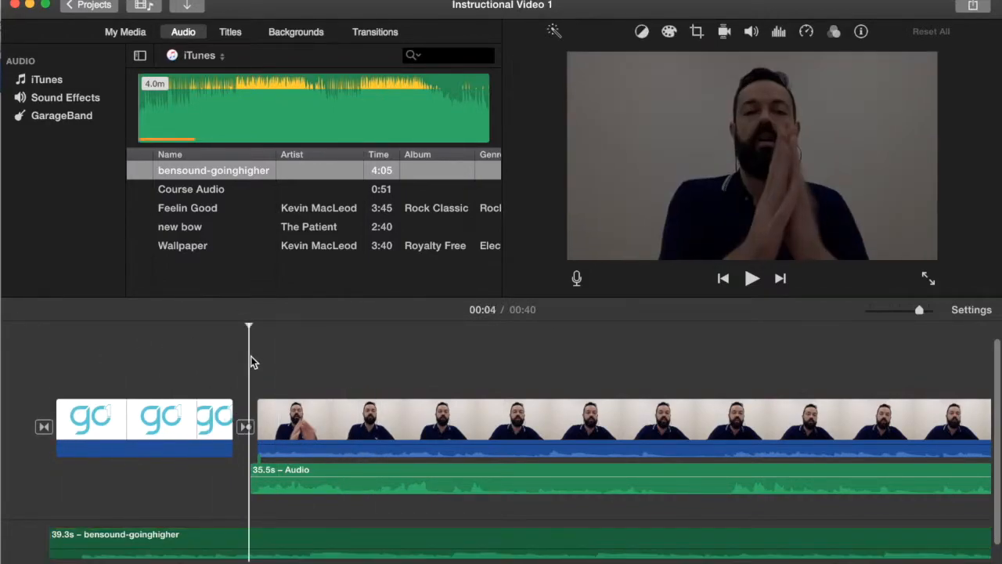
key(space)
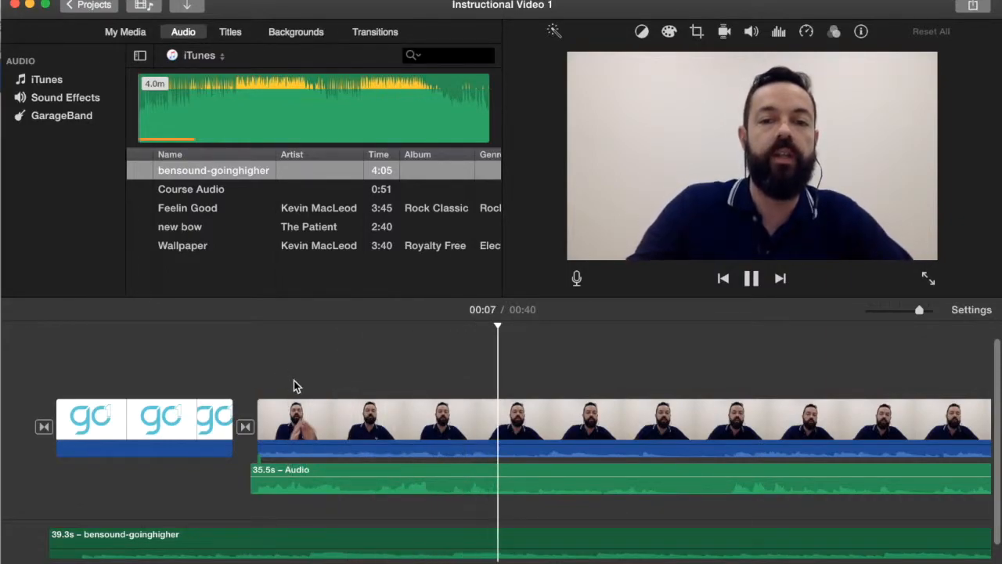
key(space)
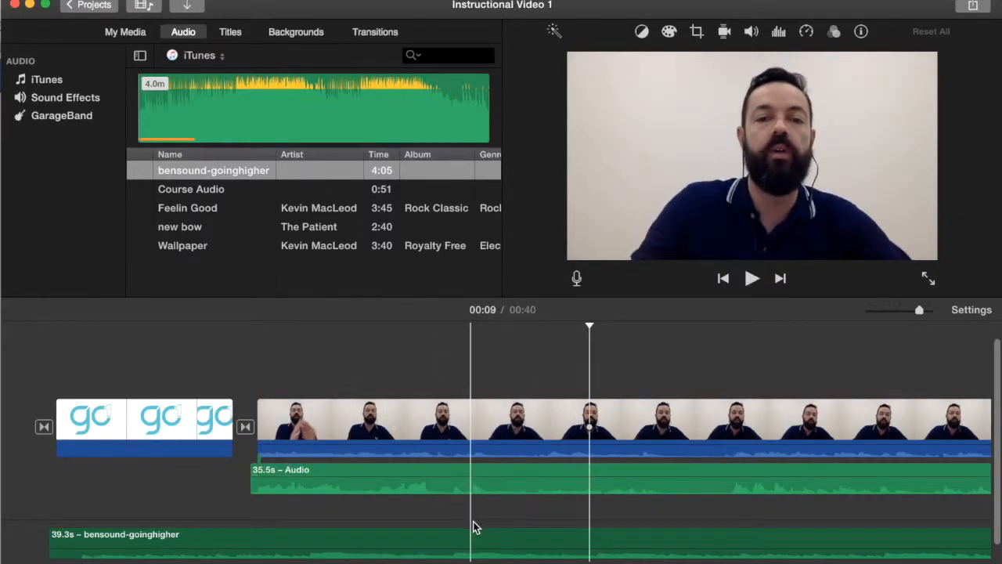
click(474, 548)
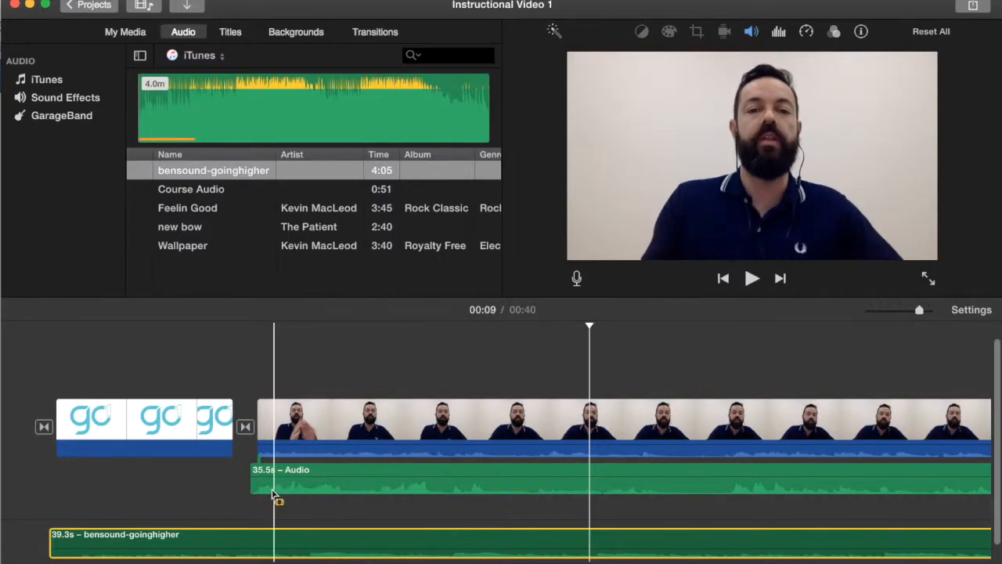
scroll(273, 492, right, 5)
click(391, 362)
key(space)
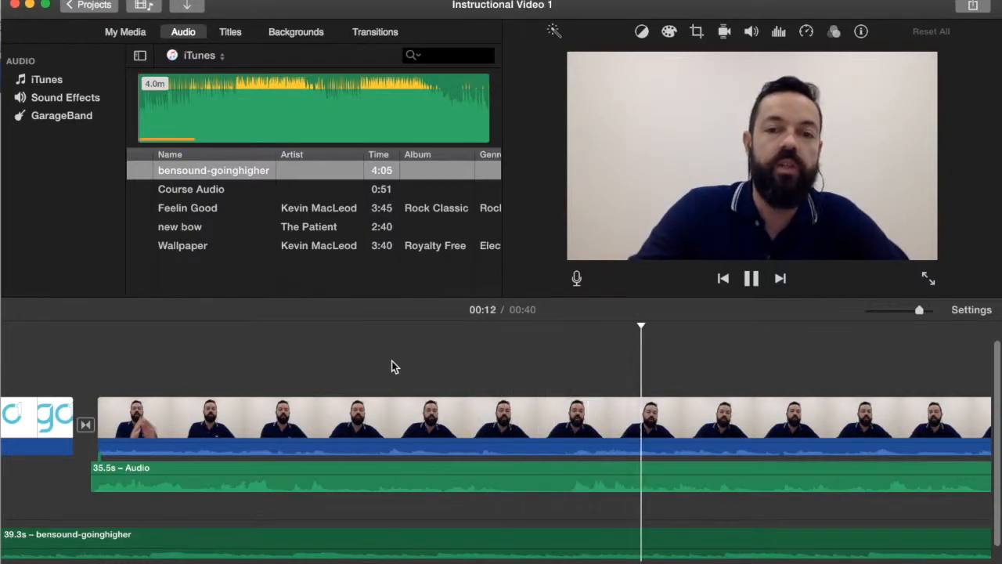
key(space)
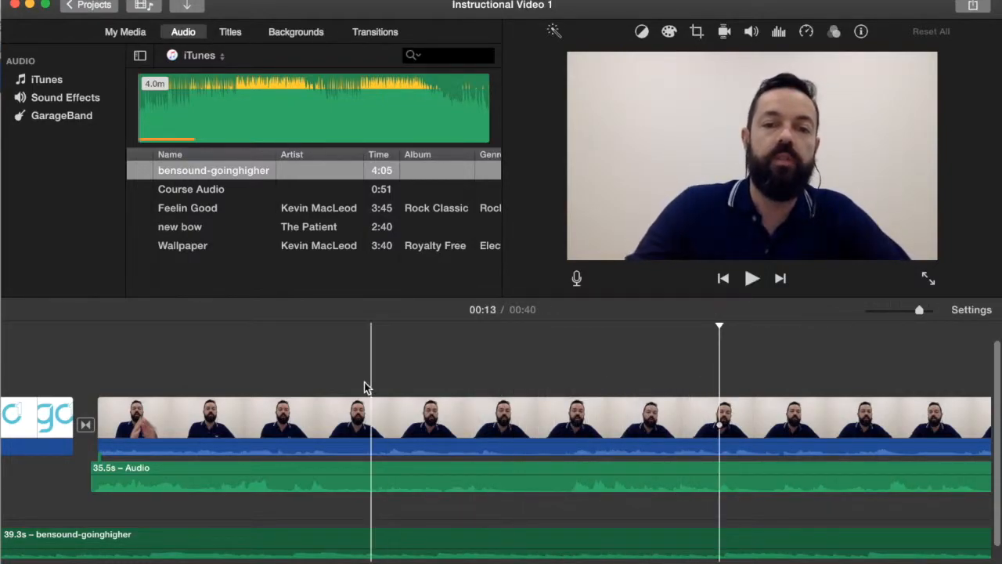
scroll(358, 386, left, 4)
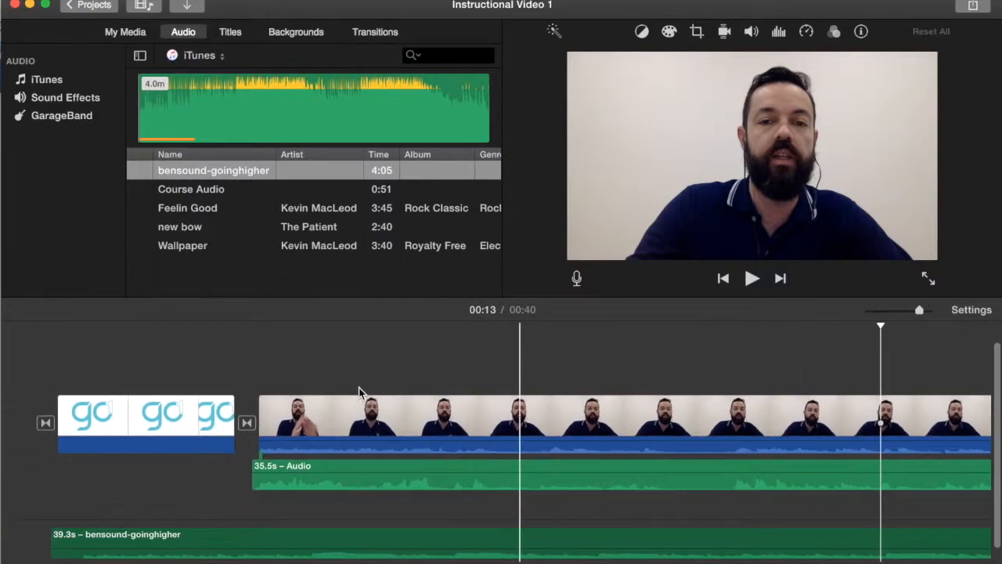
- Add a Standard Lower Third title over the start of the speaker's video clip
click(245, 32)
click(235, 35)
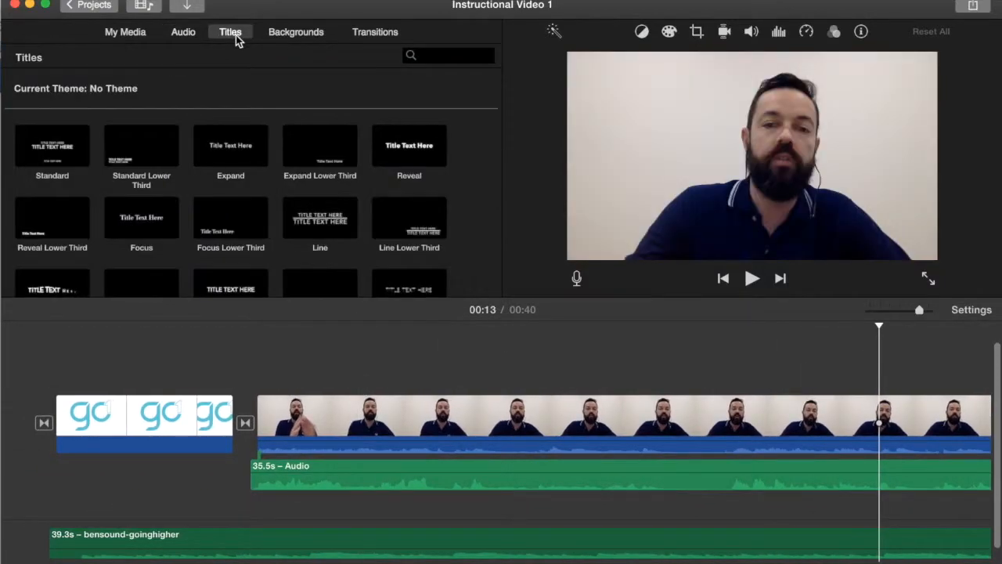
scroll(266, 134, down, 3)
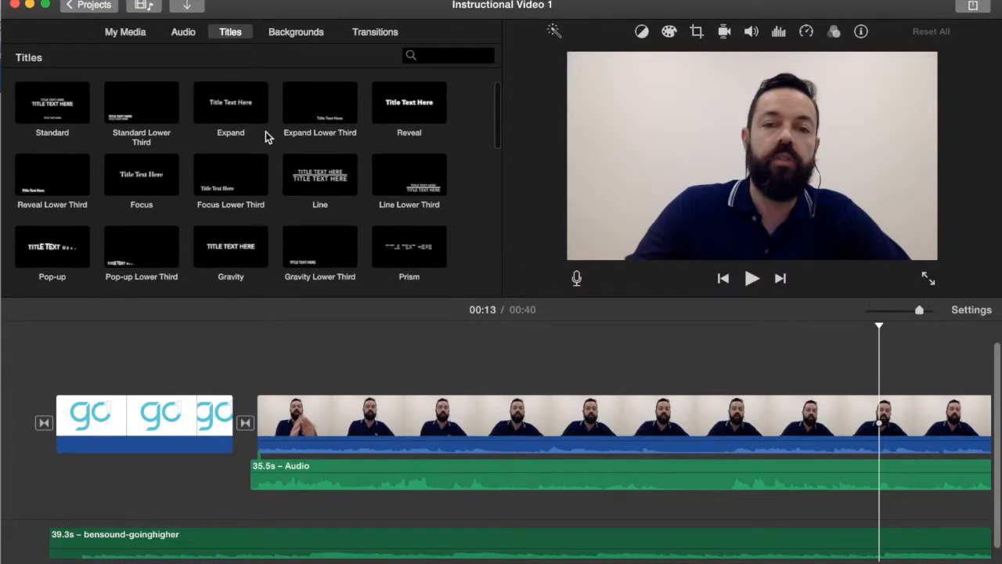
scroll(265, 135, down, 1)
click(150, 97)
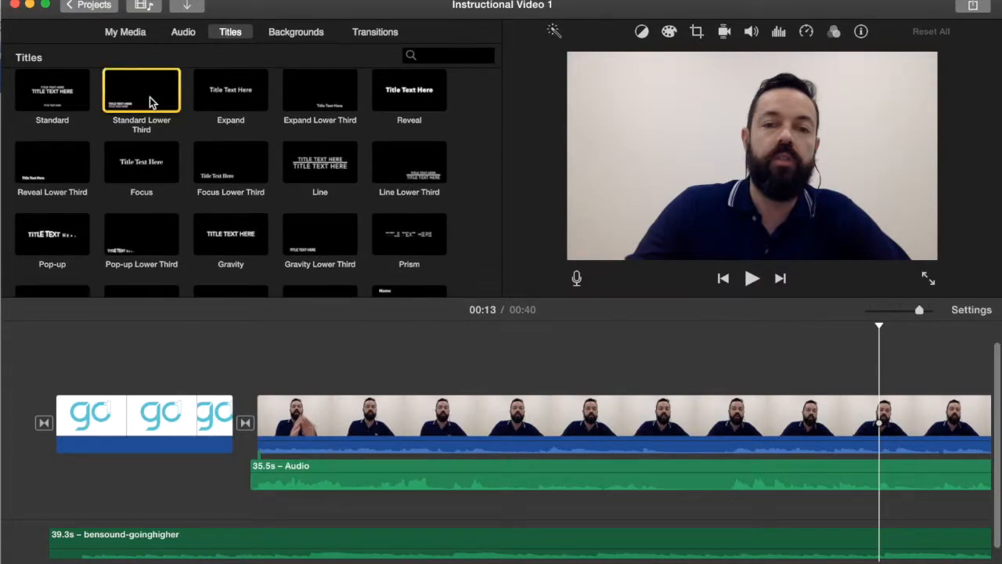
drag(136, 100, 248, 367)
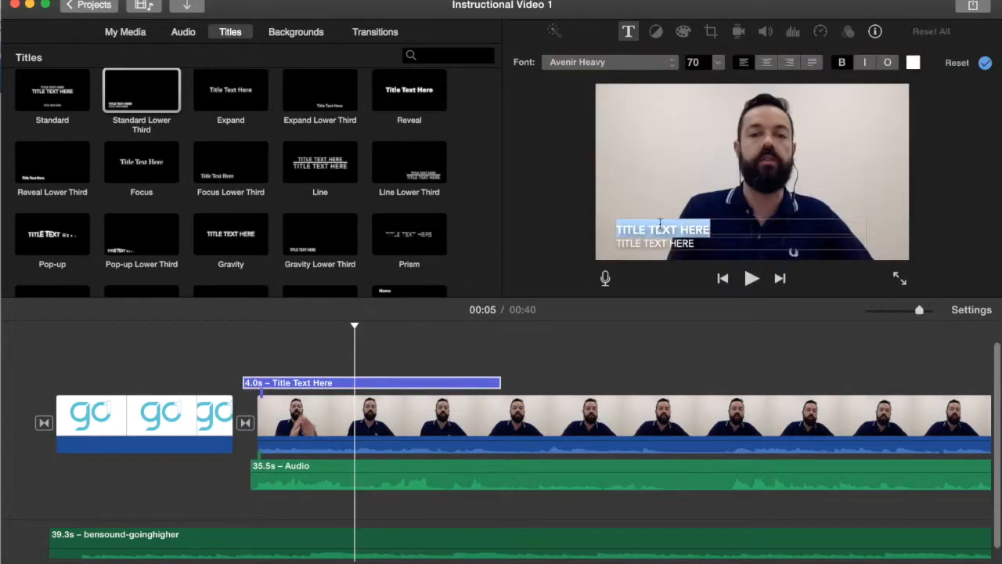
- Enter the presenter's name as the title's first line and INSTRUCTIONAL VIDEO as the second line
text(SCOTT COOPER)
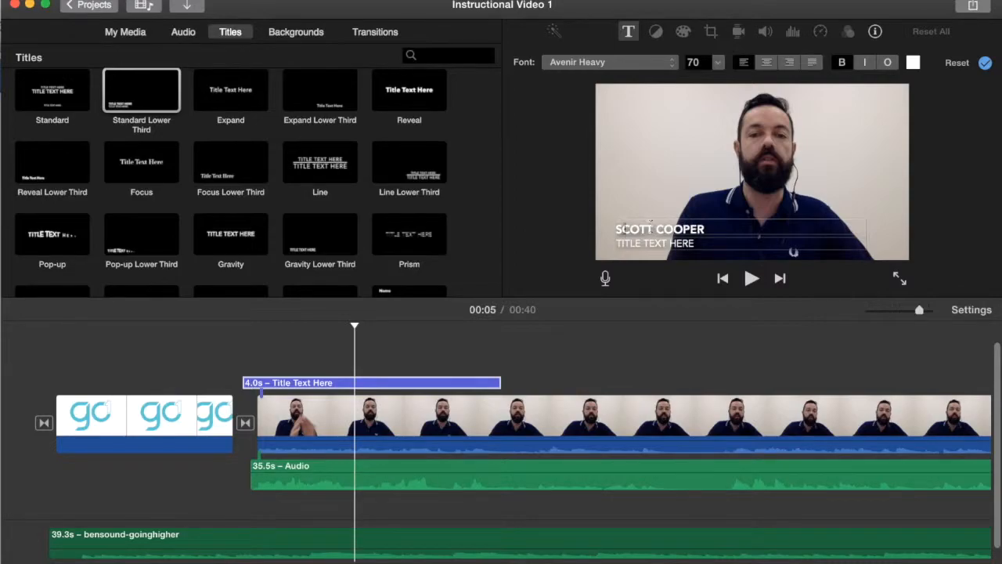
click(637, 243)
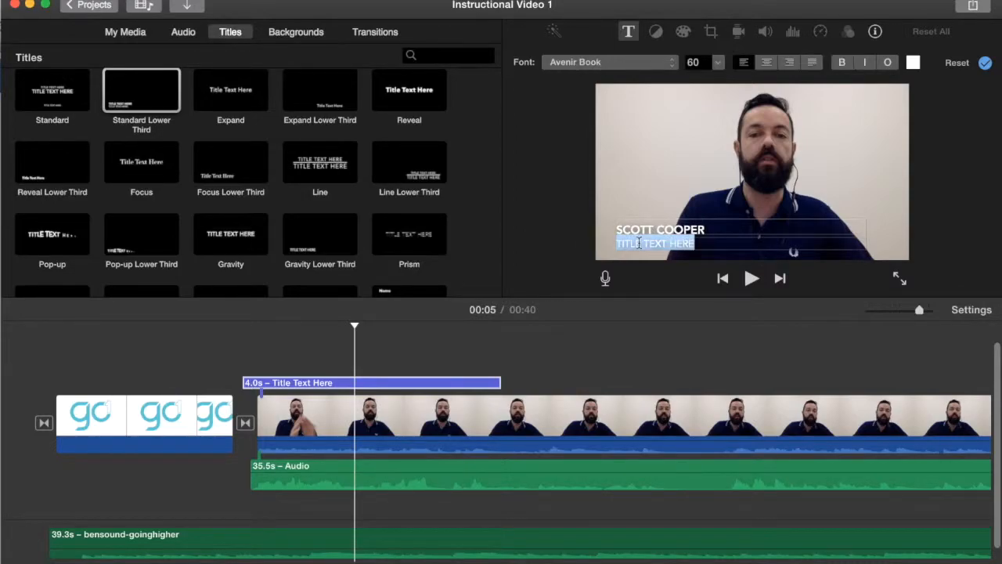
text(INSTRUCTIONAL VIDEO)
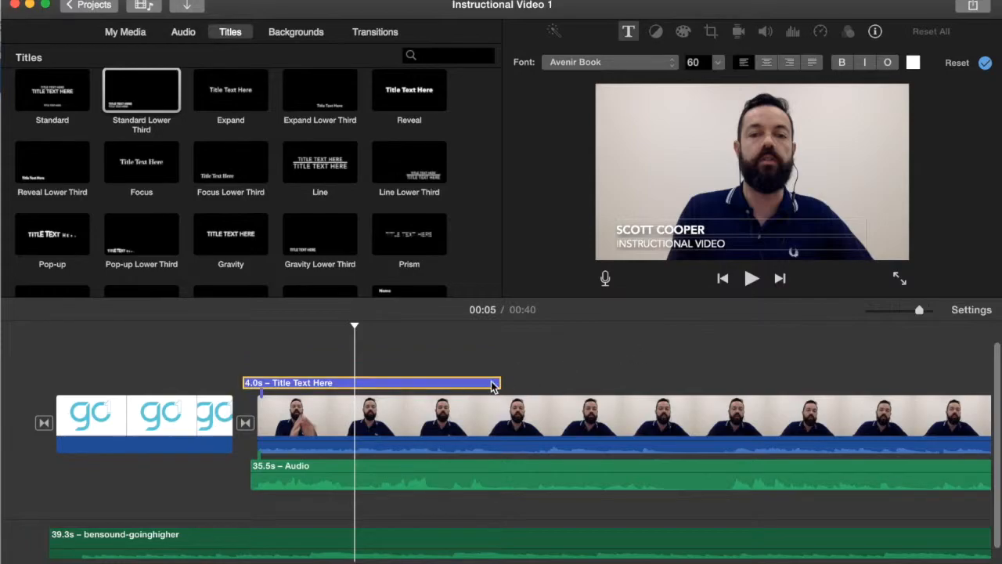
- Shorten the title to about 2.2 s and preview it
drag(498, 383, 368, 383)
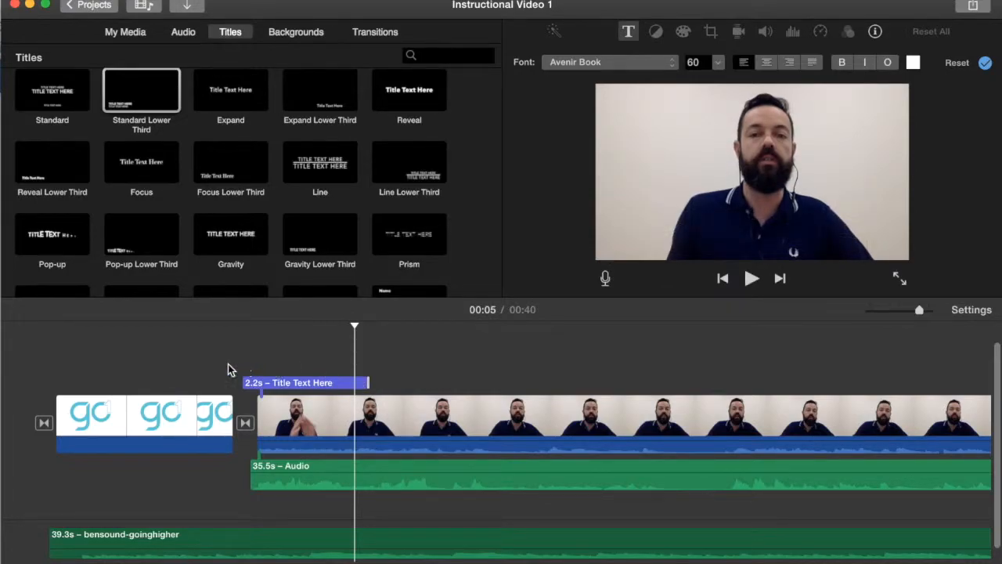
click(37, 359)
key(space)
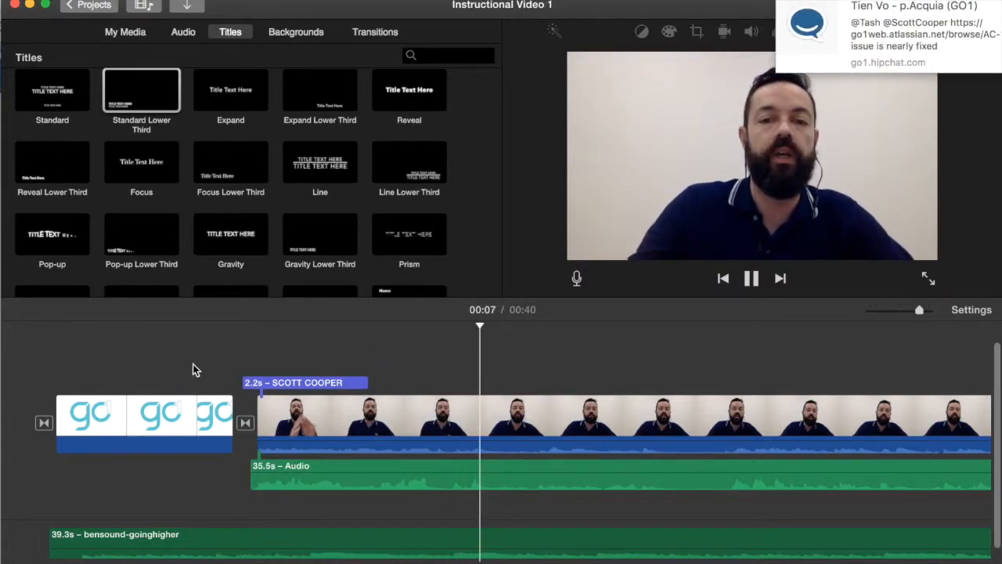
key(space)
- Reposition and extend the title to about 3.4 s, then play it from before the video clip
drag(375, 381, 510, 381)
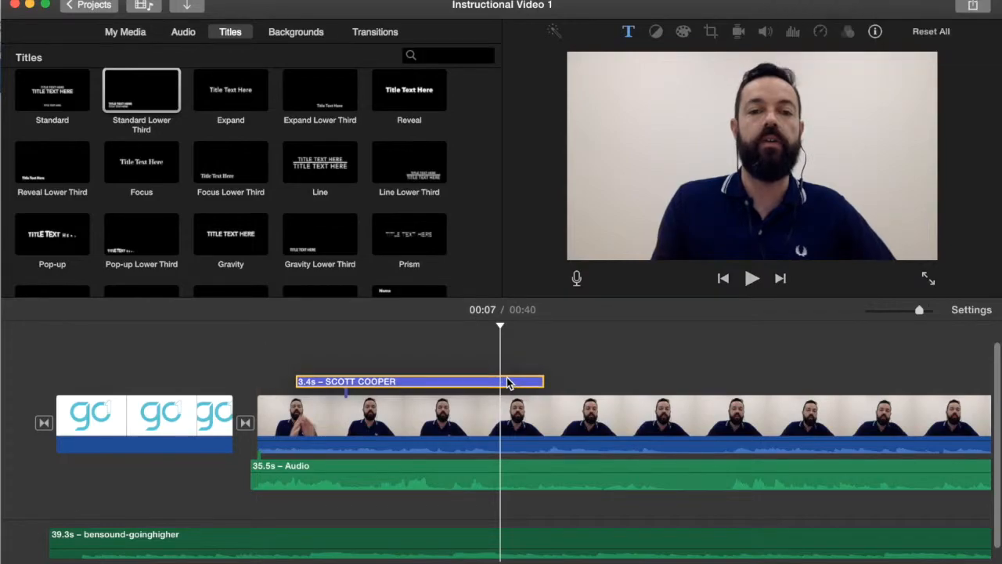
click(246, 376)
key(space)
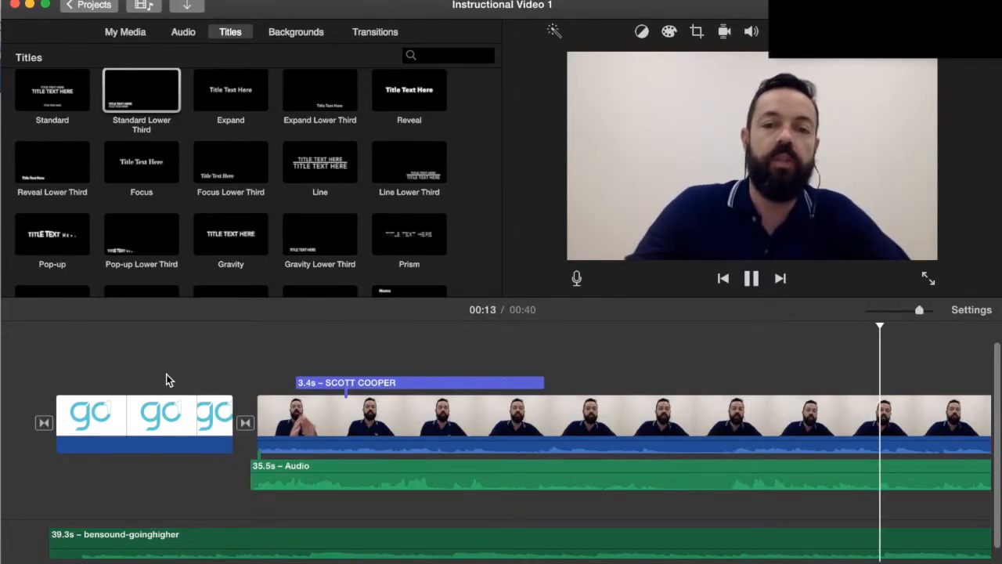
- Add fade-outs at the ends of the background music track and the speaker's audio clip
key(space)
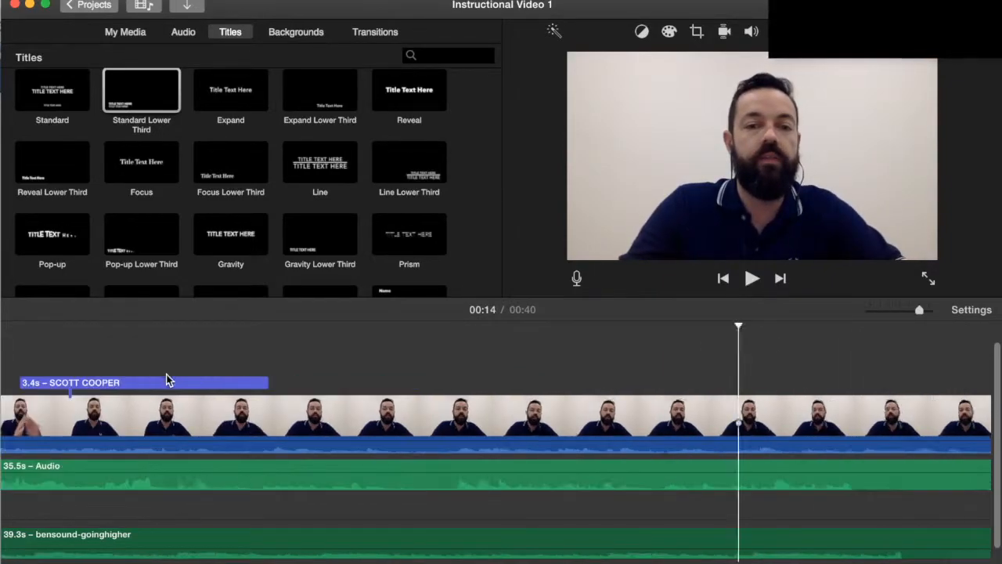
drag(920, 311, 900, 312)
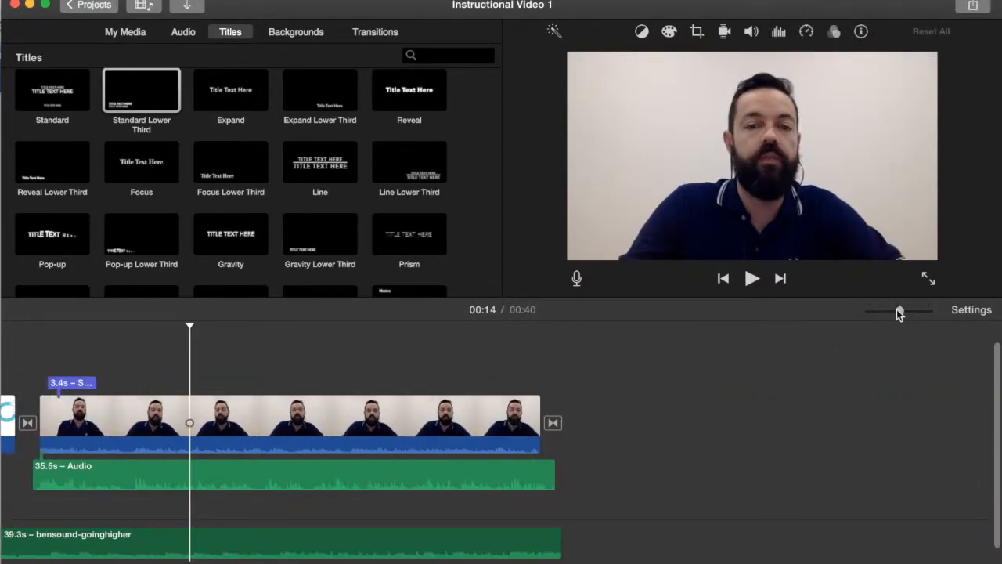
scroll(669, 434, left, 3)
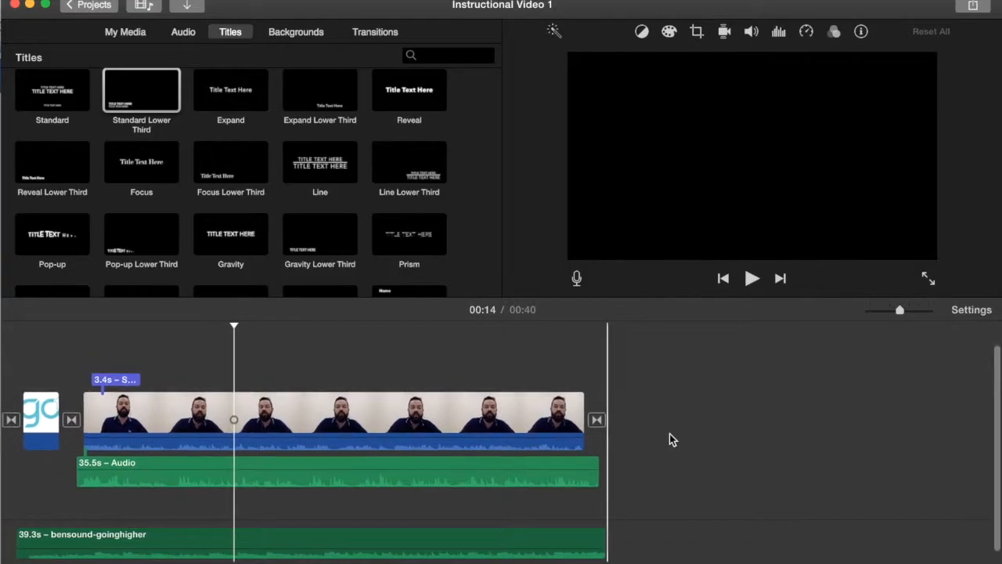
click(580, 543)
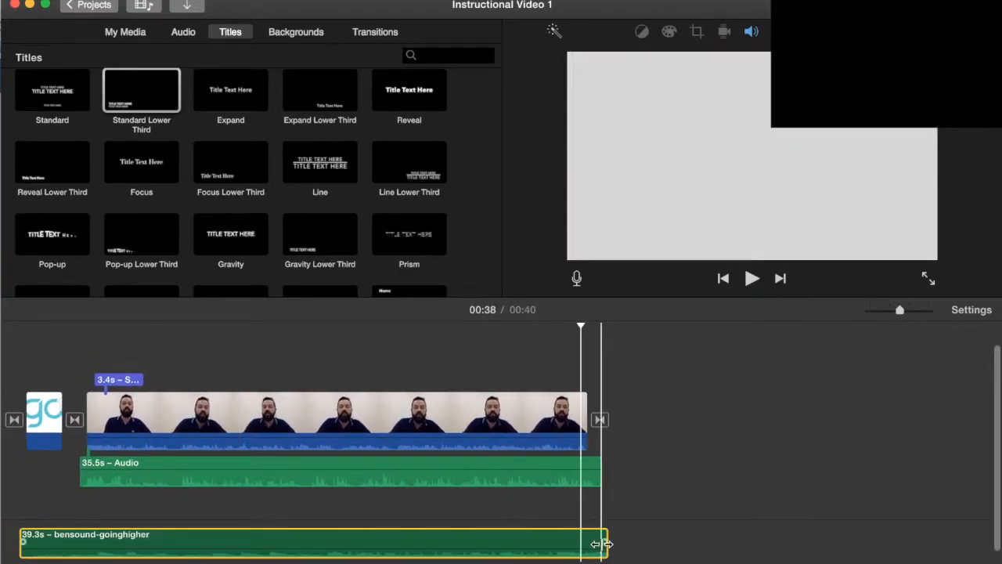
drag(603, 542, 566, 541)
click(597, 470)
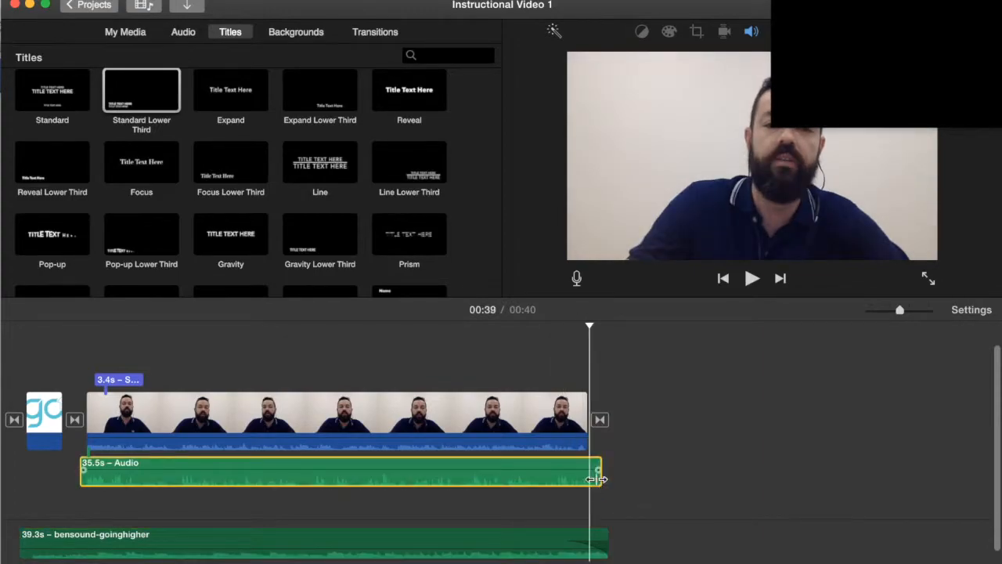
drag(598, 470, 576, 468)
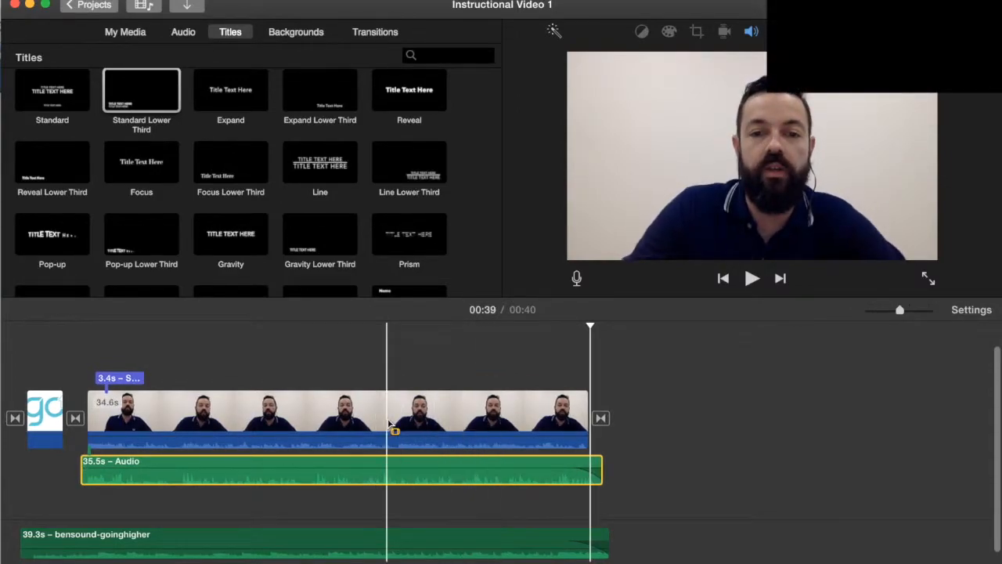
- Share the project as a file at 720p 60 resolution, High quality and Faster compression, and continue to saving
click(308, 33)
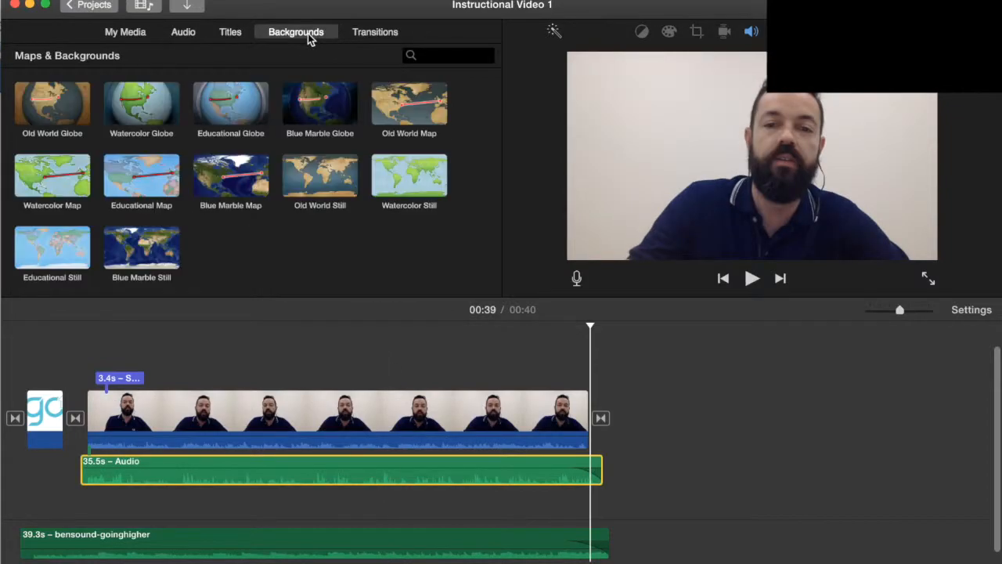
click(125, 34)
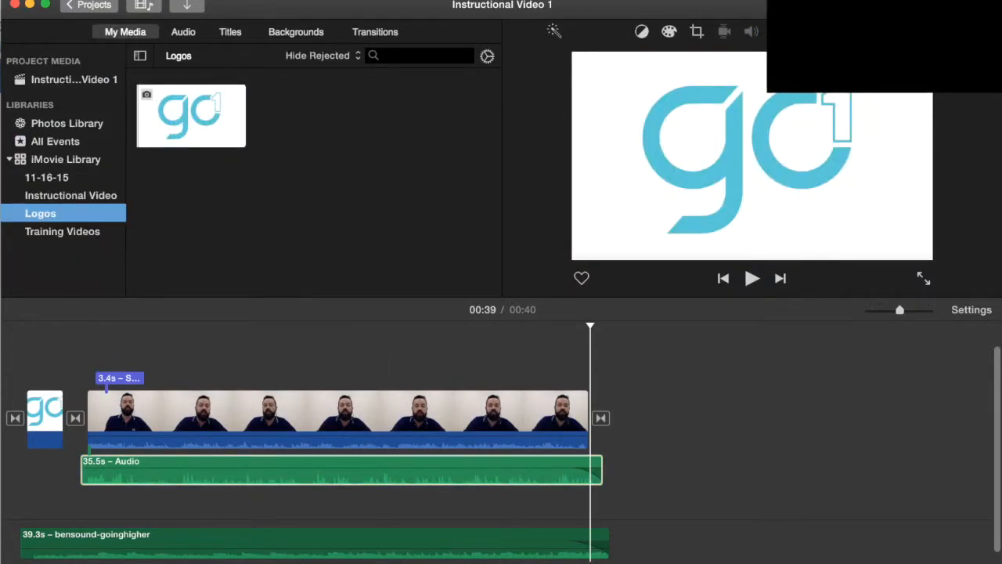
click(39, 0)
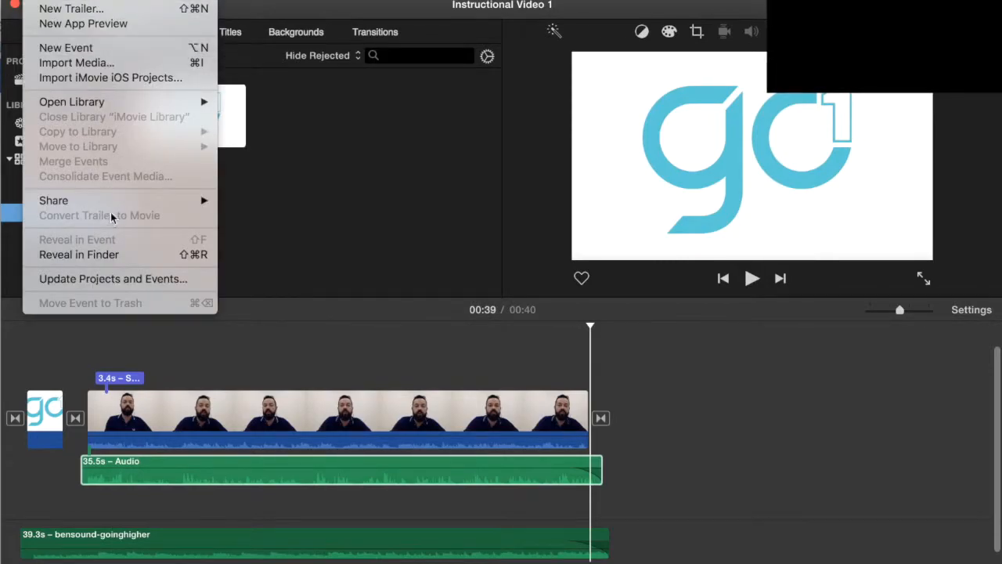
mouse_move(113, 208)
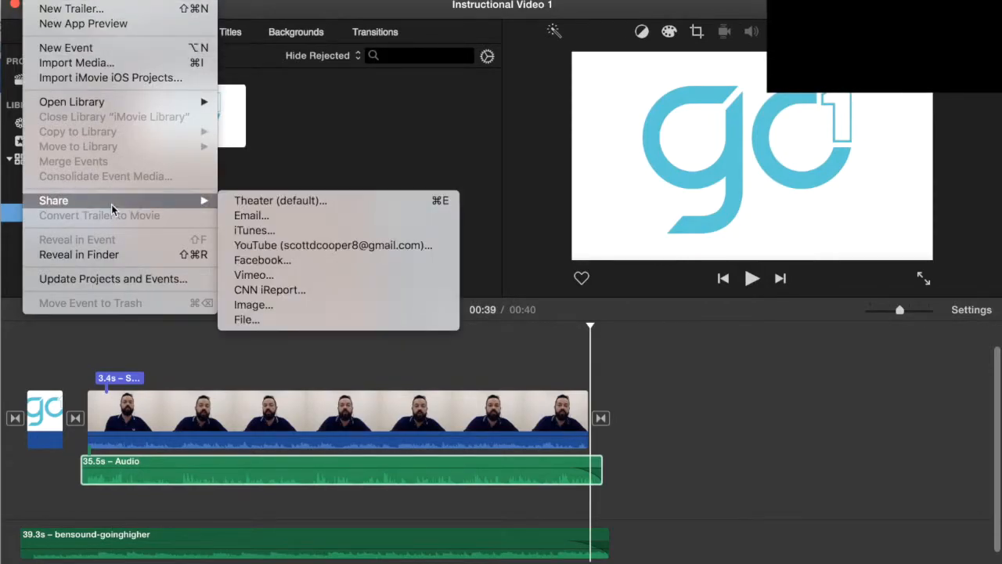
click(283, 319)
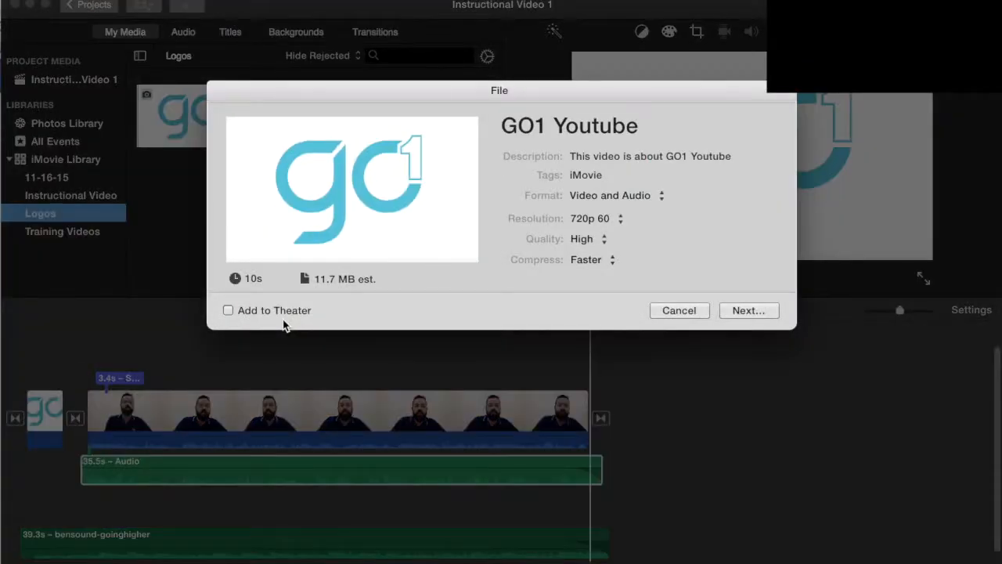
click(620, 223)
click(623, 222)
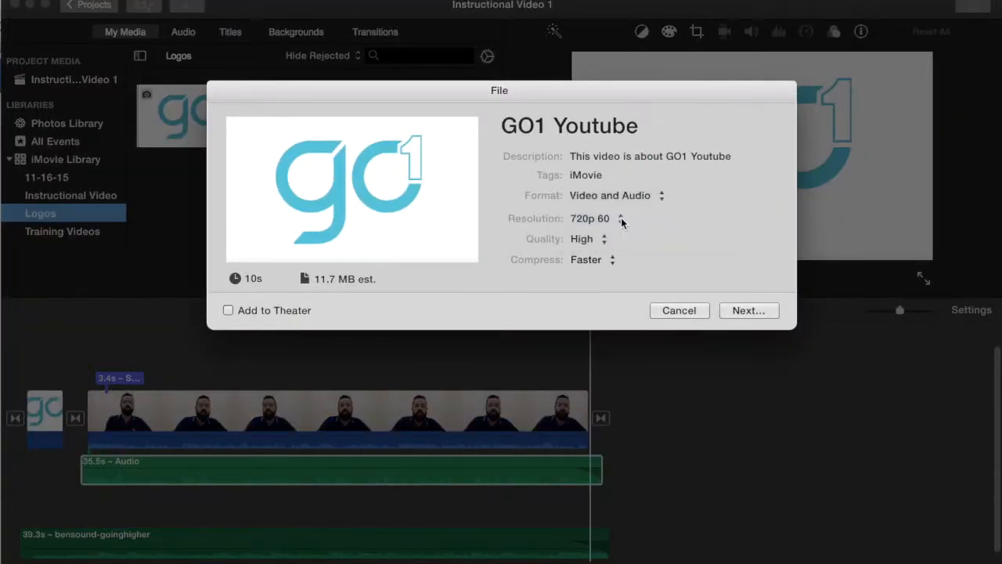
click(745, 311)
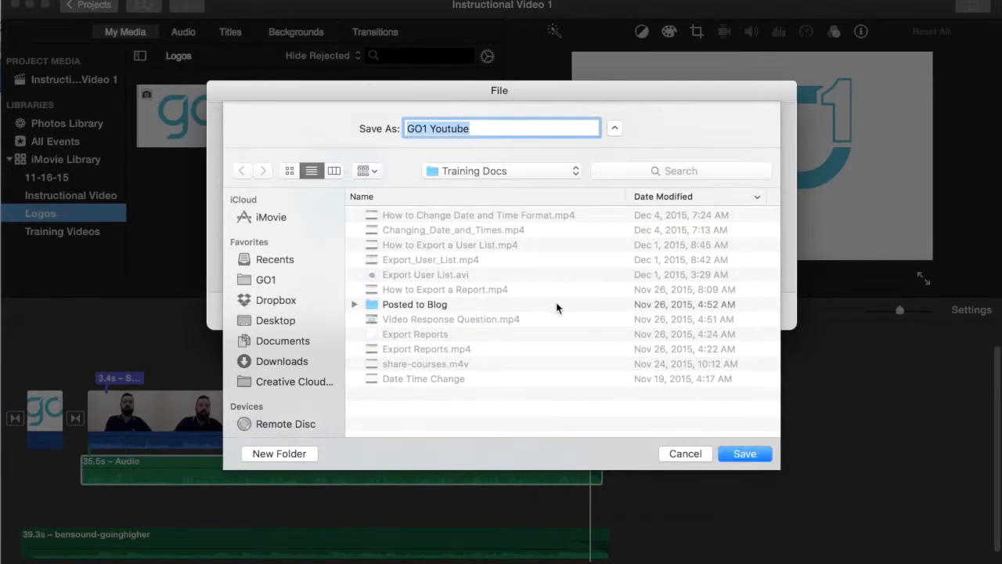
- Save the exported movie to the Desktop under the name New Video!
click(271, 318)
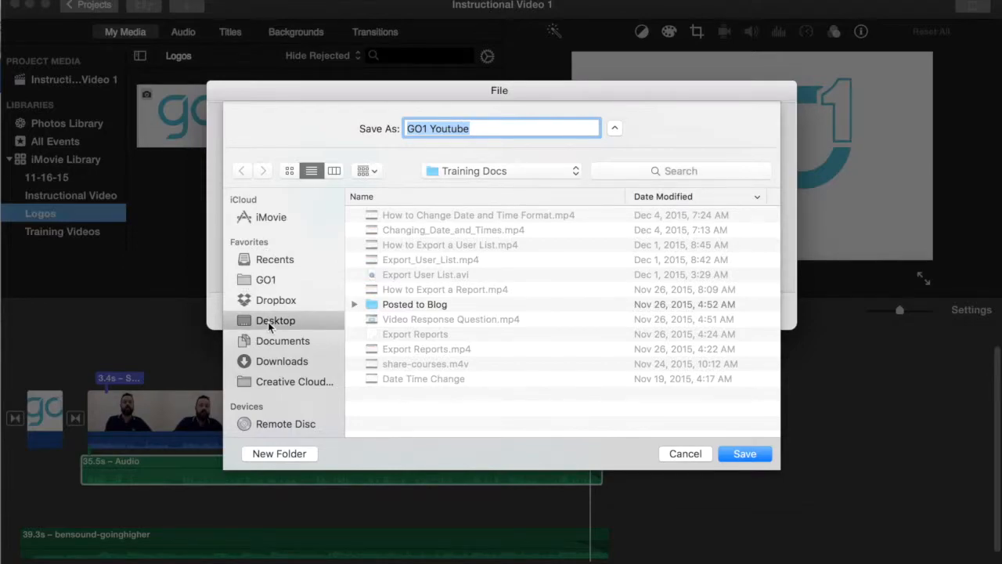
text(New Video)
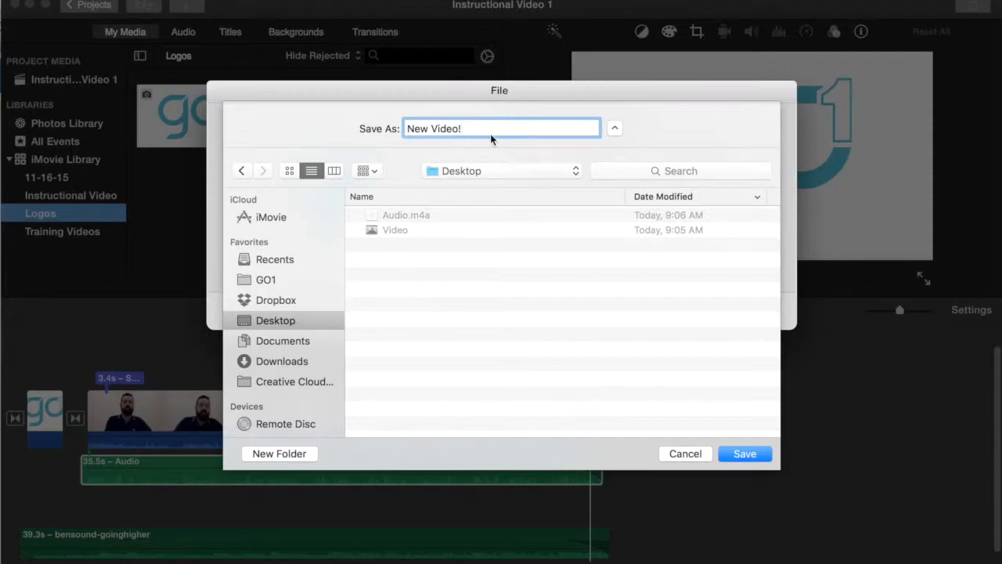
click(745, 454)
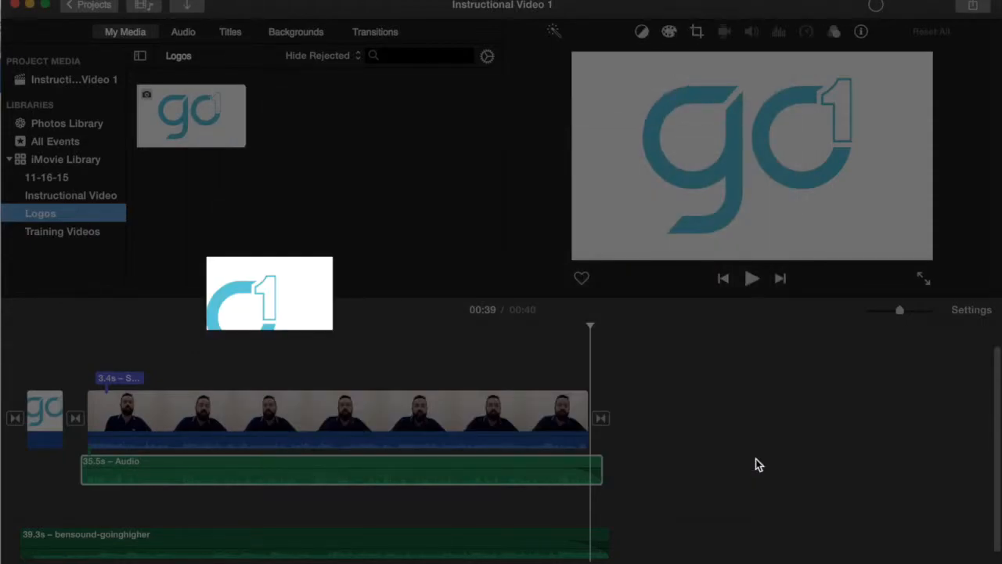